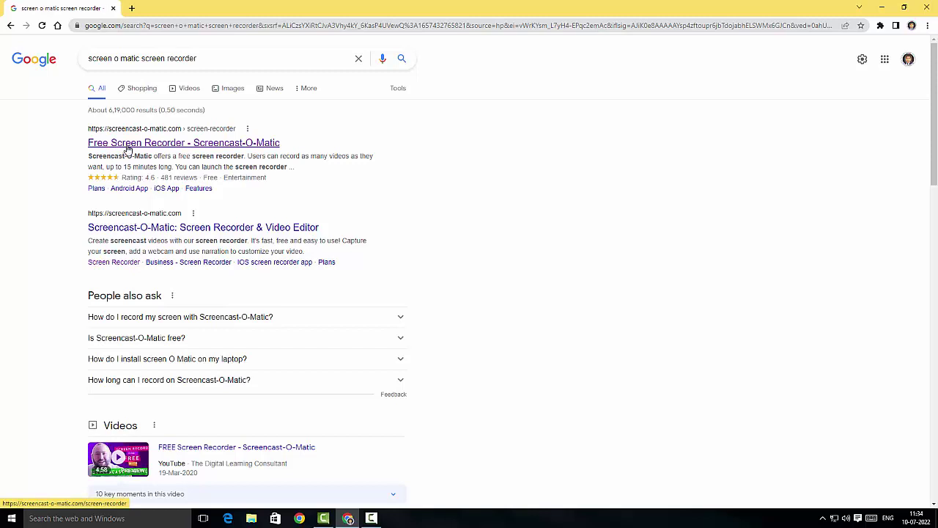
- Open the Screencast-O-Matic Free Screen Recorder page from the search results and look it over
click(126, 143)
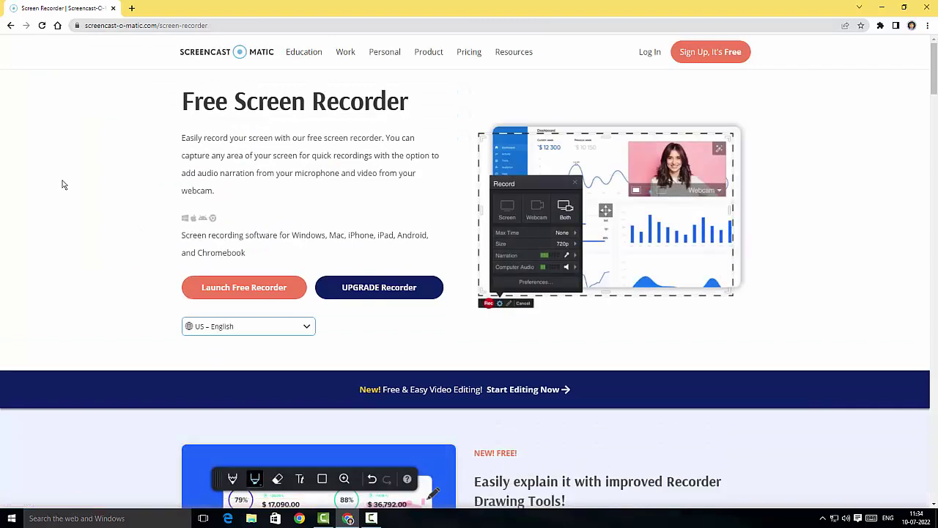
scroll(63, 184, down, 2)
scroll(63, 184, up, 2)
- Open the pricing plans for Individuals & Businesses and review the Solo Deluxe, Solo Premier and Team Business offers
mouse_move(466, 58)
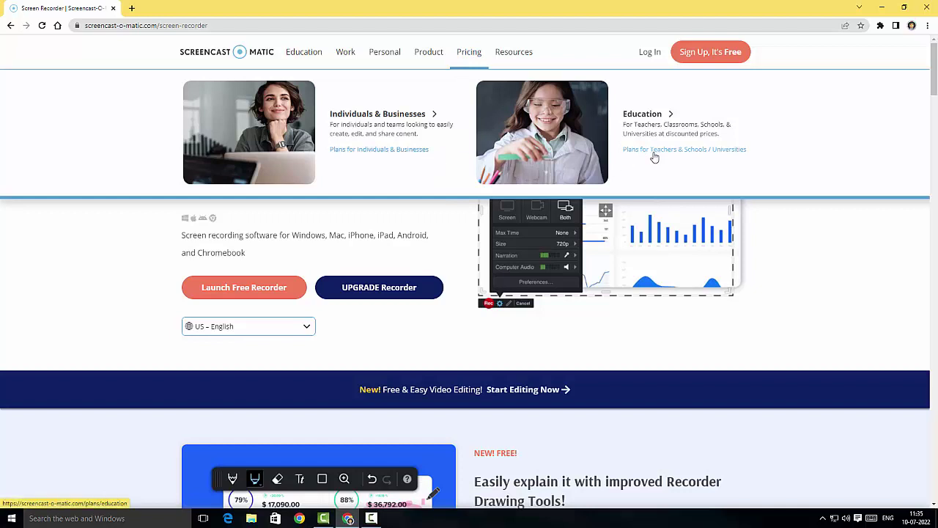
click(371, 151)
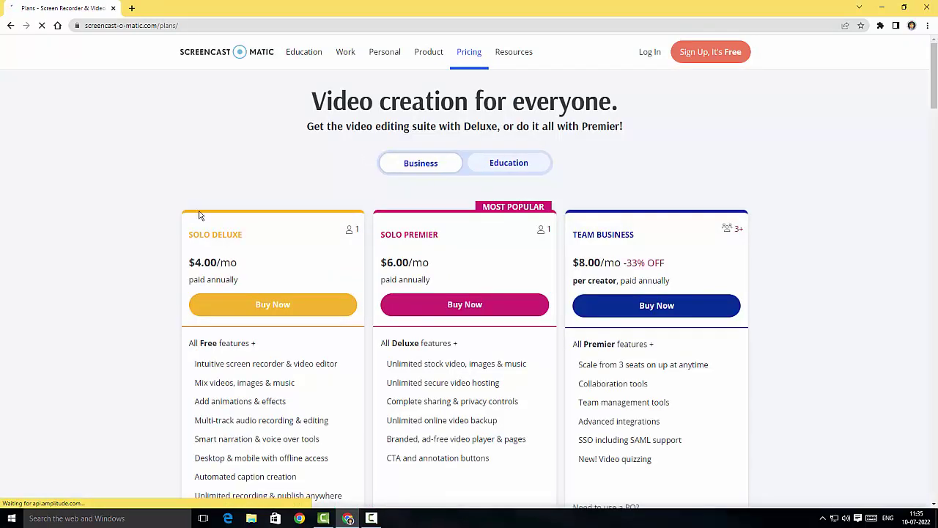
scroll(115, 228, down, 1)
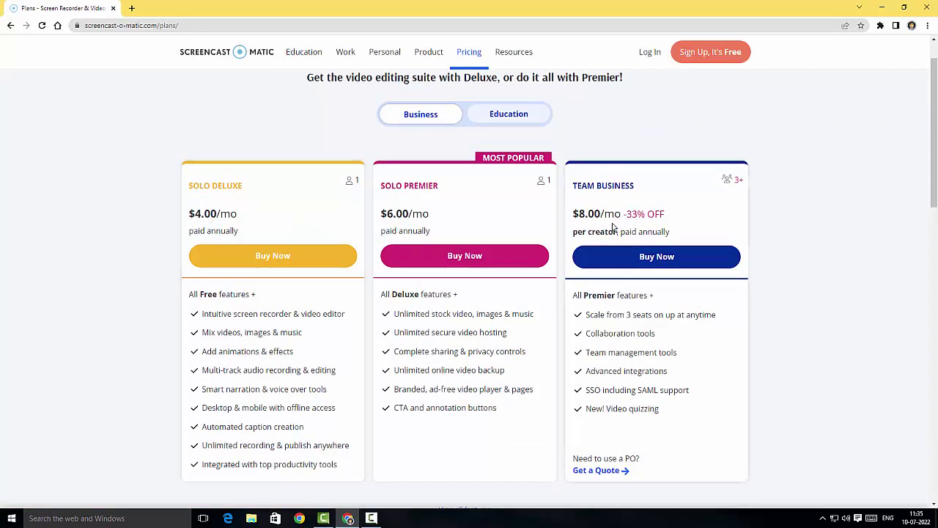
scroll(160, 246, down, 1)
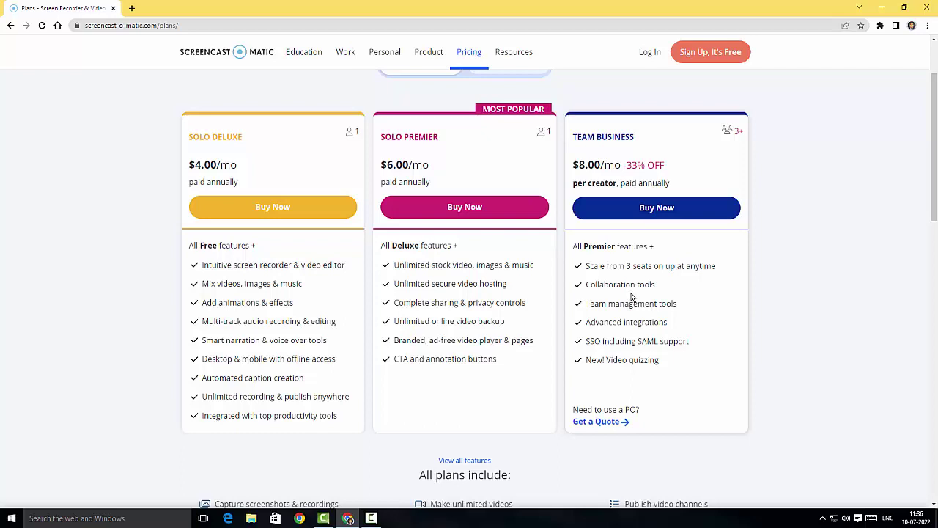
scroll(799, 308, up, 1)
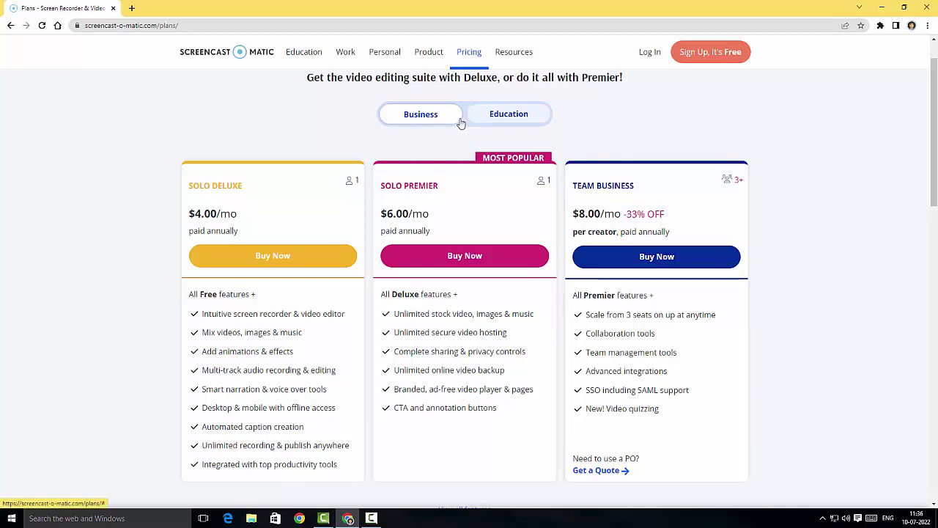
- Switch the pricing page to the Education plans and review their prices and features
click(512, 118)
scroll(115, 137, down, 2)
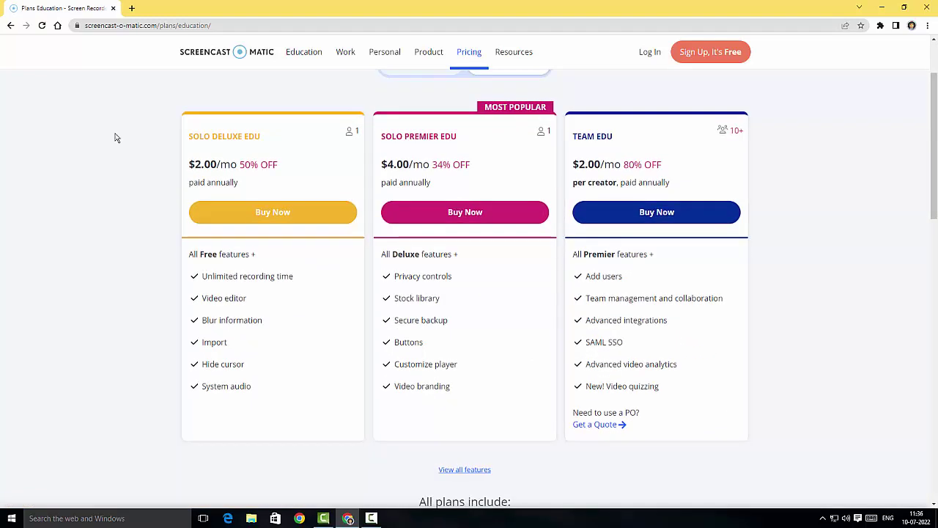
scroll(116, 138, up, 1)
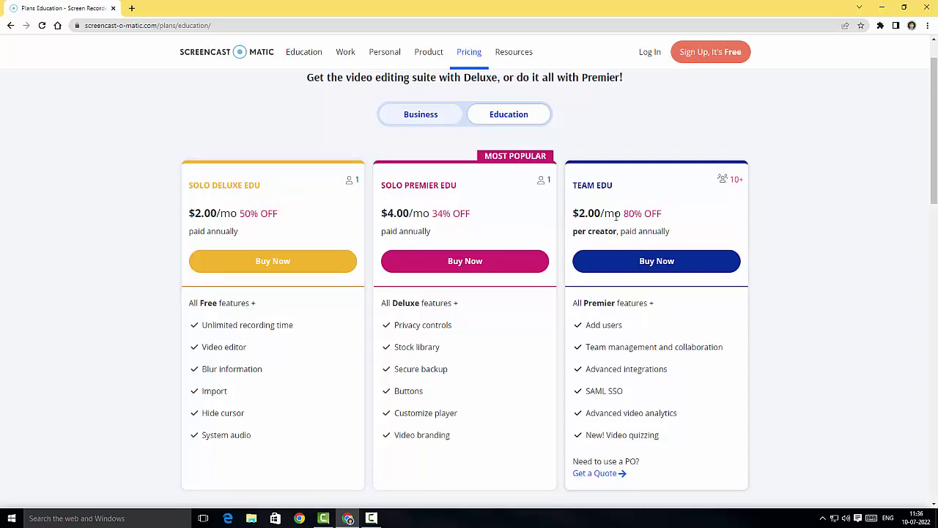
scroll(205, 174, up, 1)
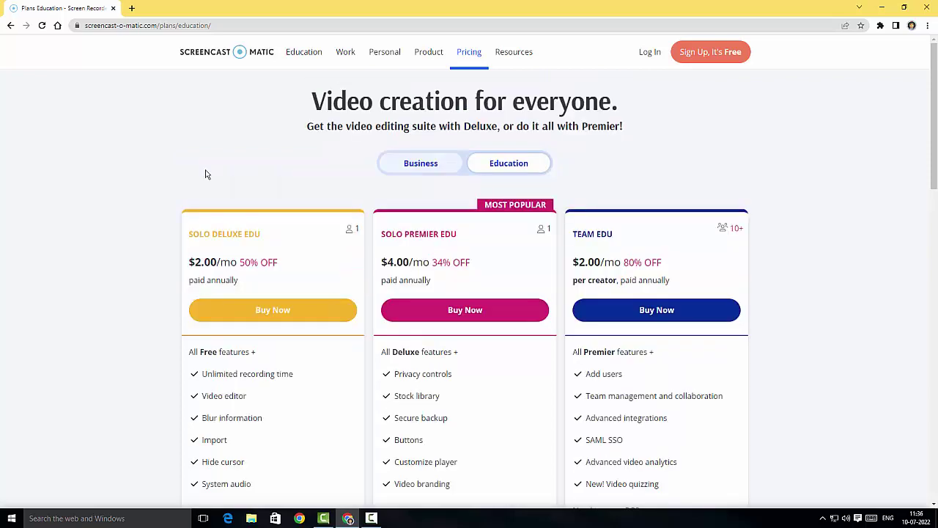
- Download the free WebLaunchRecorder application from the home page into the Downloads folder and launch it
click(228, 60)
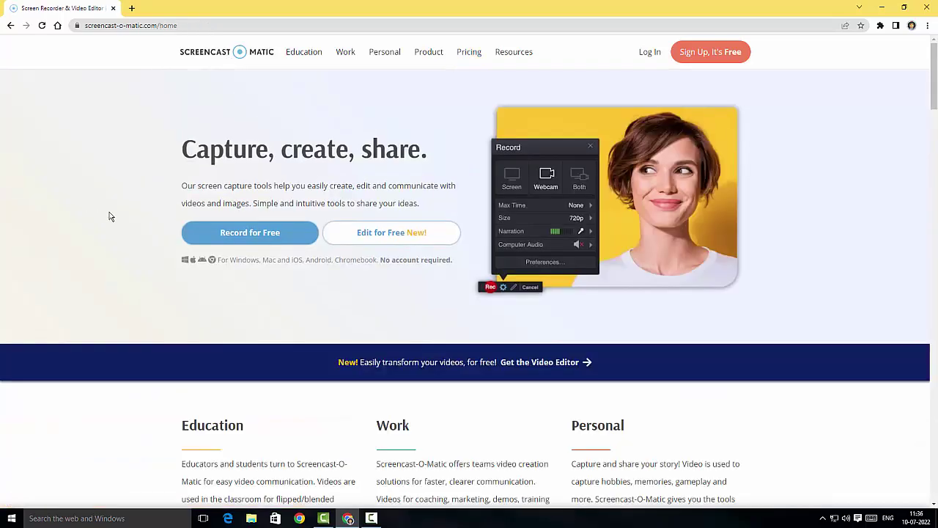
click(247, 245)
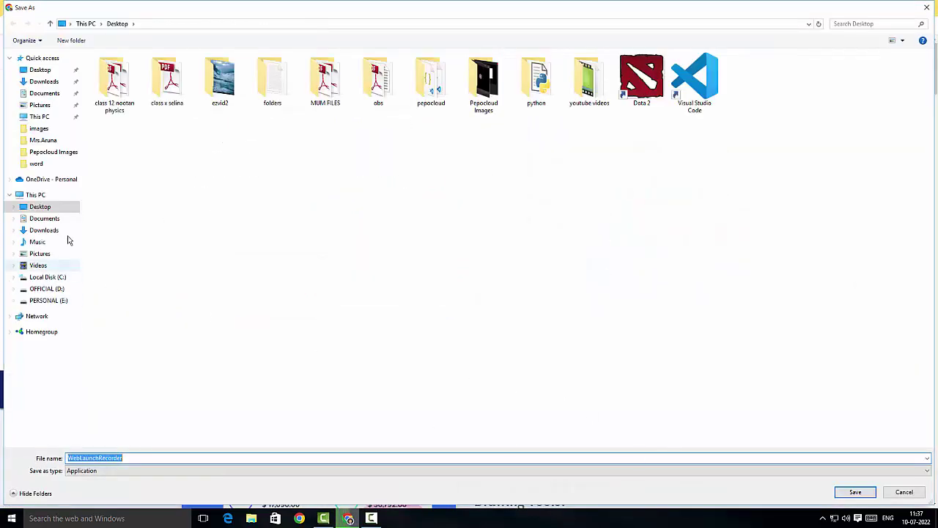
click(44, 81)
click(855, 492)
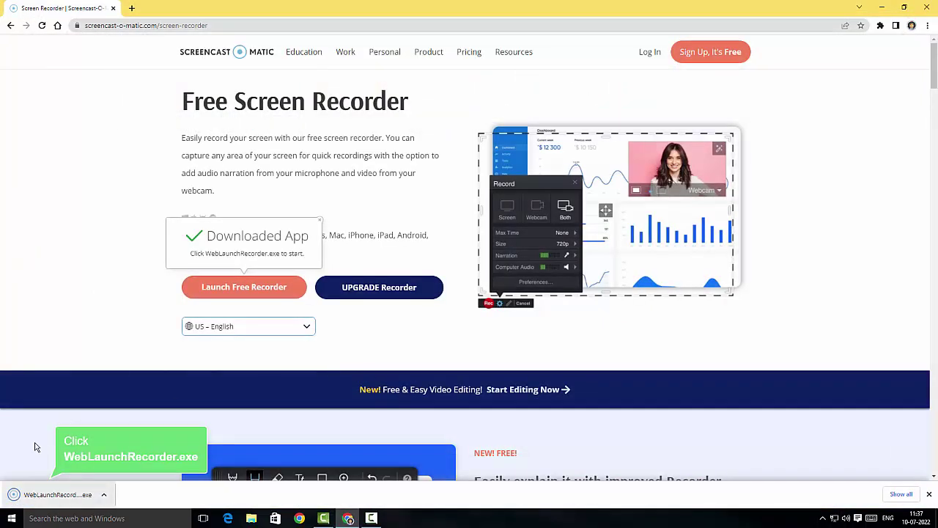
click(45, 492)
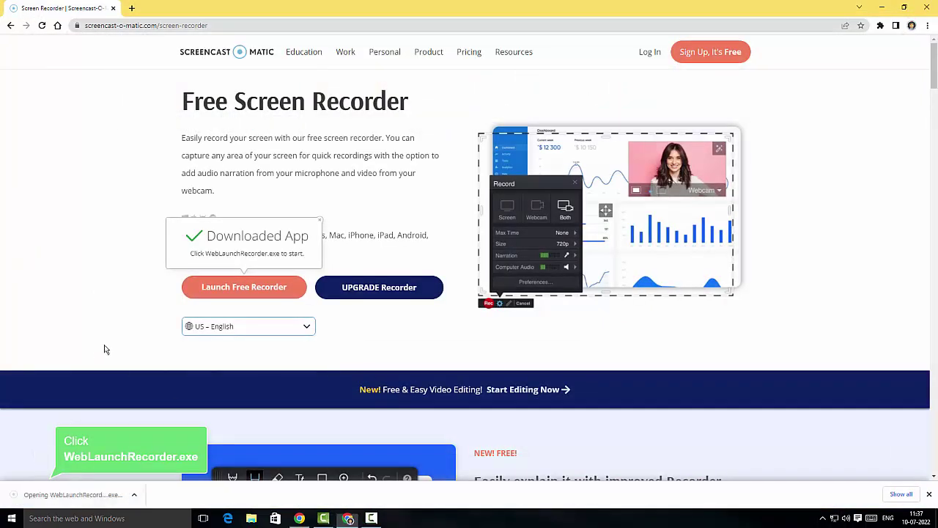
click(496, 268)
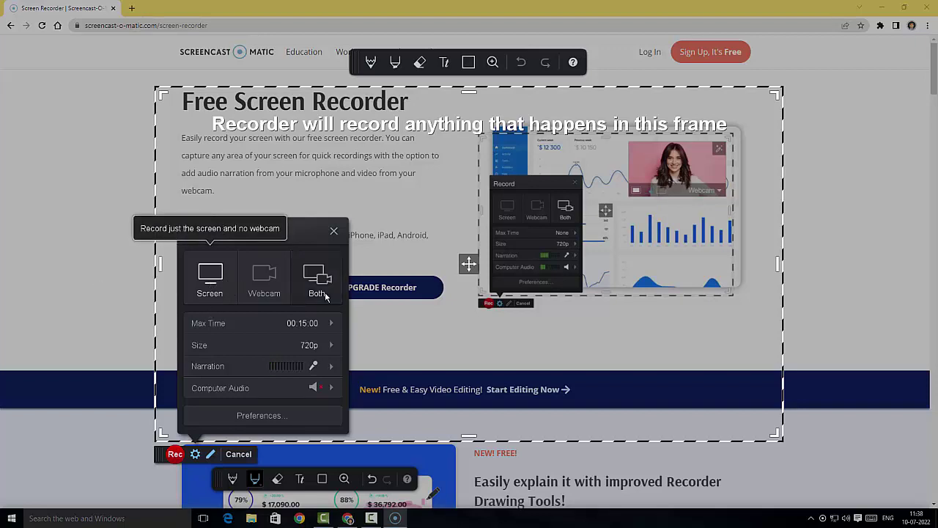
- Set the recorder to Webcam mode with the HD camera, accept its options and reposition the webcam frame
click(265, 283)
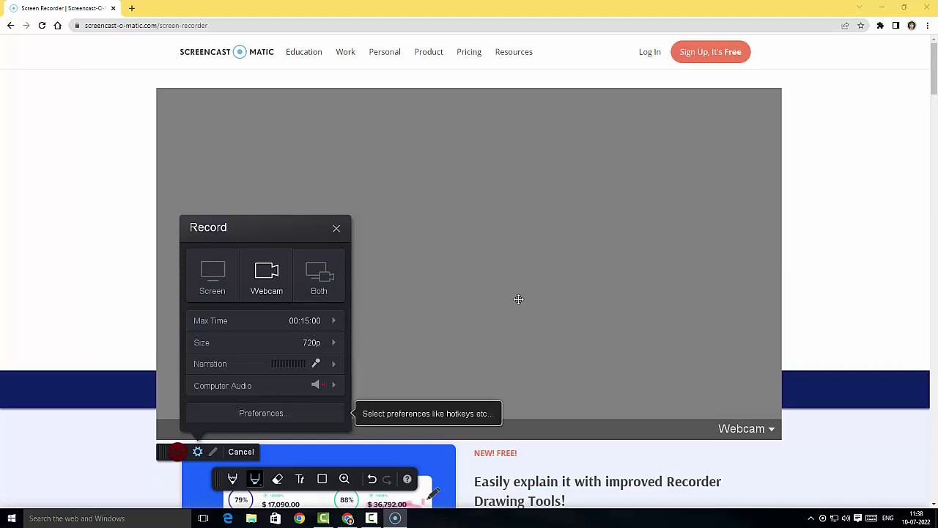
click(758, 431)
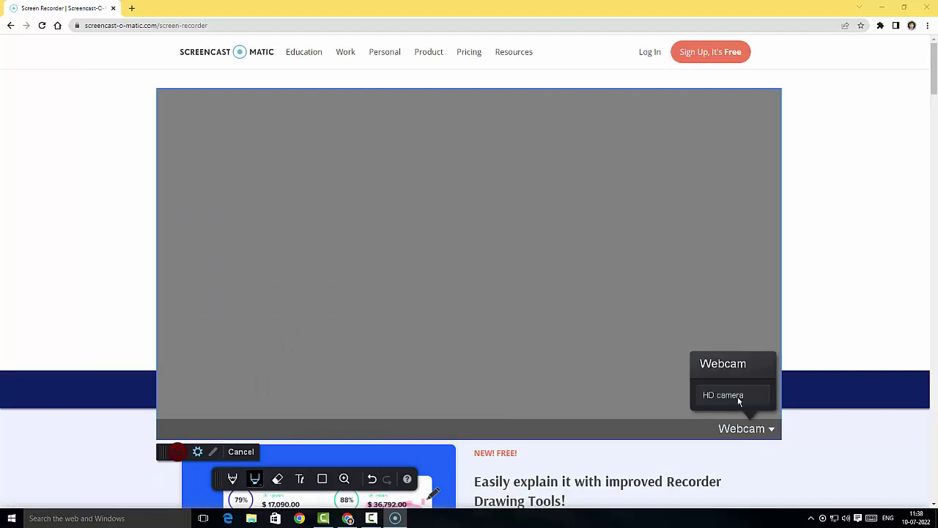
click(737, 395)
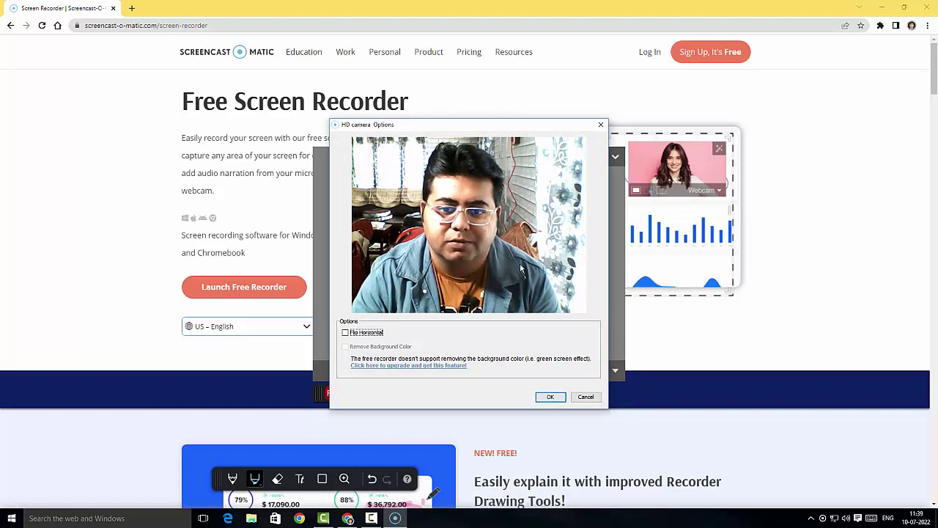
click(550, 396)
drag(542, 338, 574, 166)
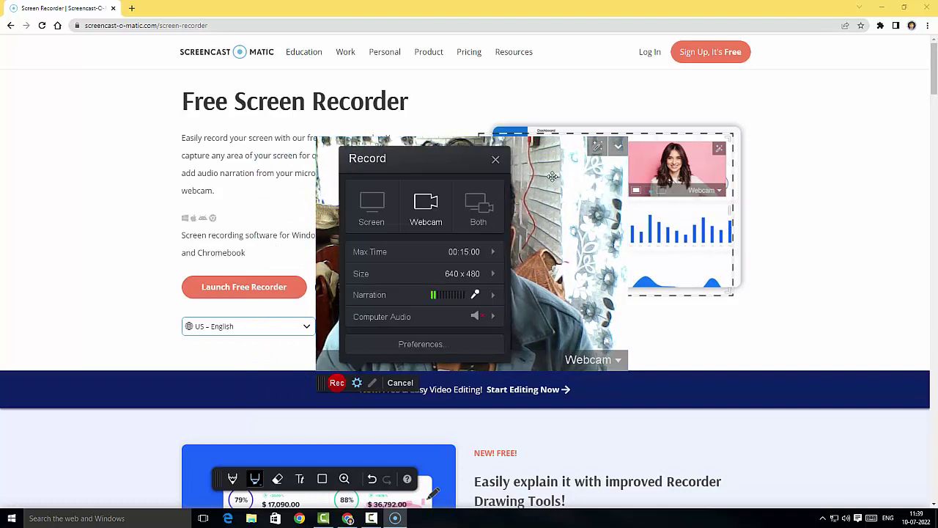
- Turn on Flip Horizontal in the HD camera options and apply it
click(598, 149)
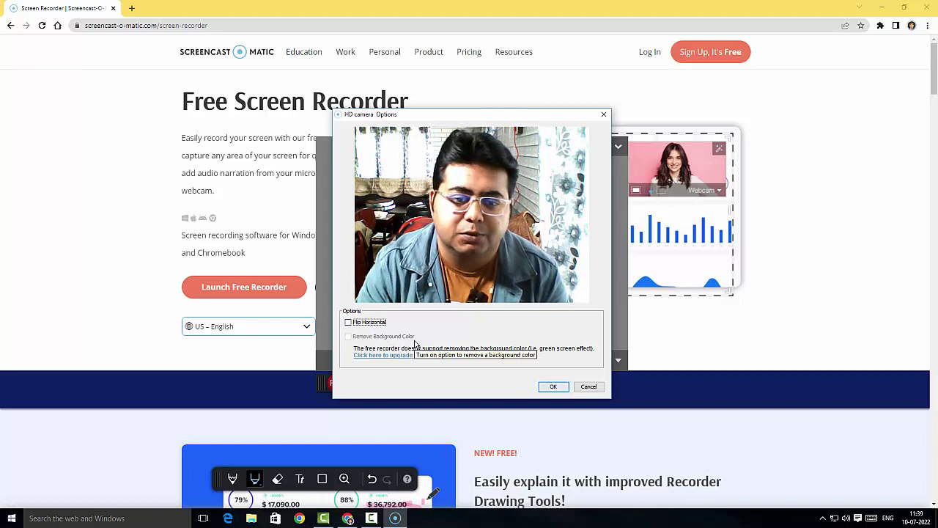
click(348, 323)
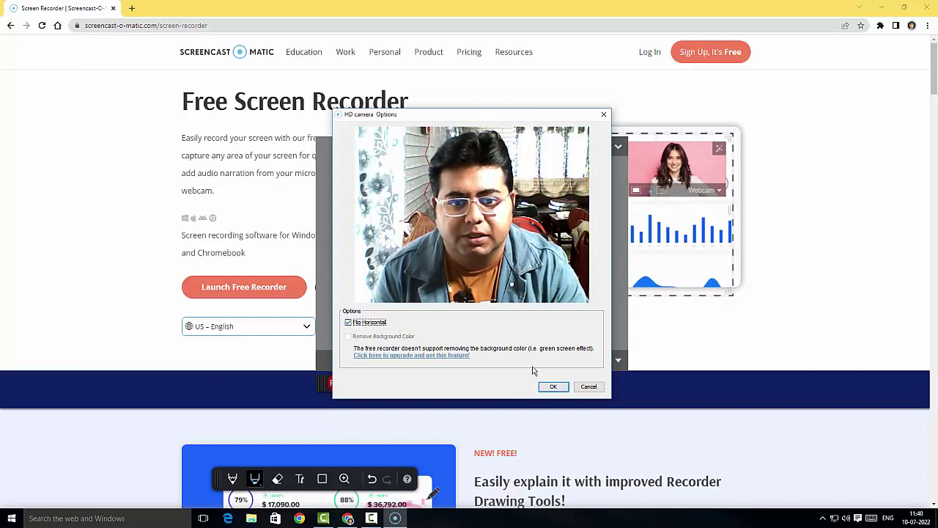
click(554, 387)
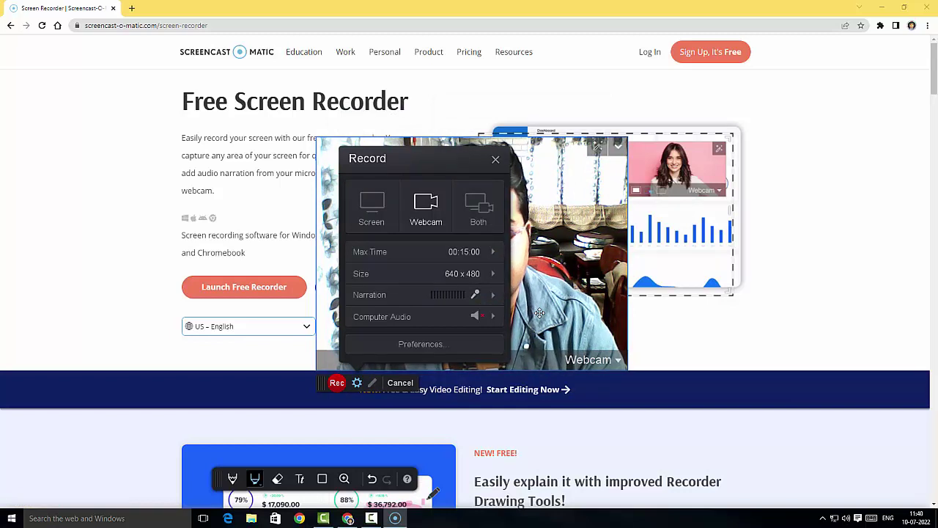
- Try the 320 x 240 webcam recording size and return it to 640 x 480
click(490, 273)
click(559, 271)
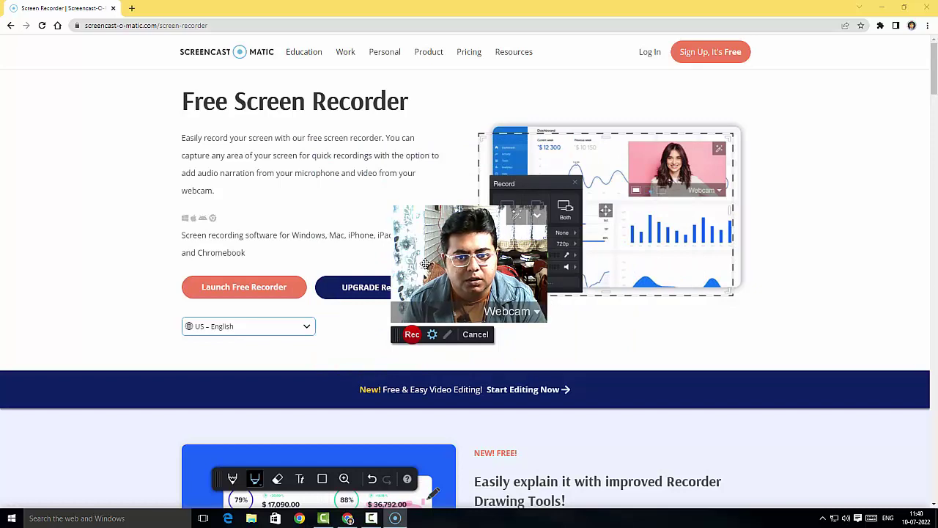
click(433, 334)
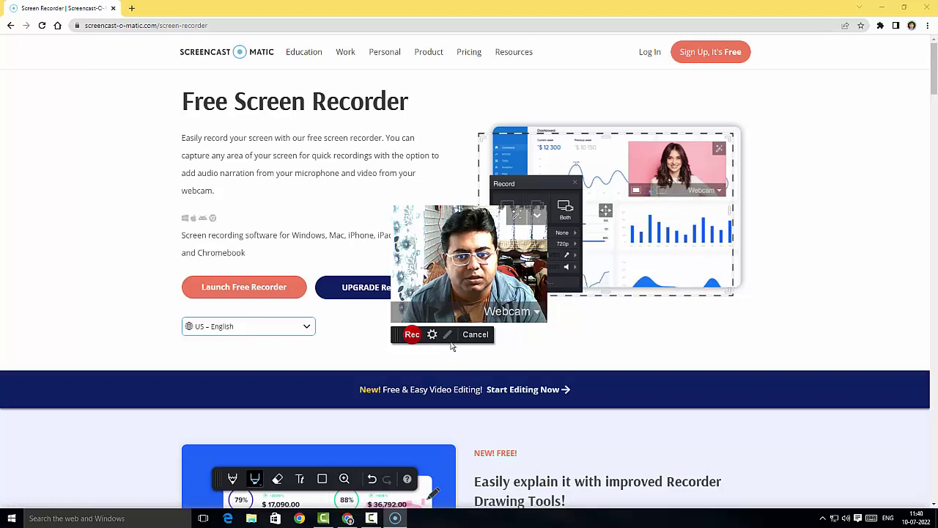
click(536, 227)
click(612, 246)
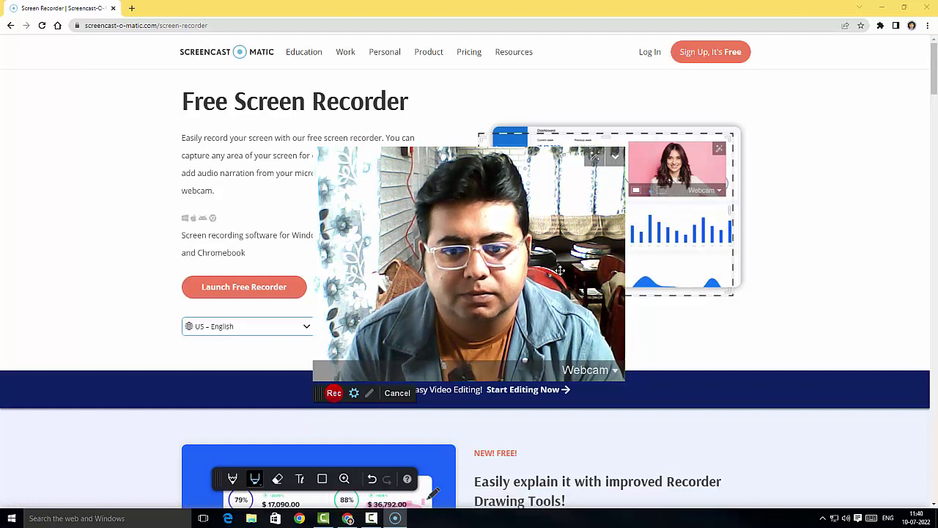
- Set the webcam recording size to 320 x 240
click(354, 394)
click(486, 284)
click(549, 282)
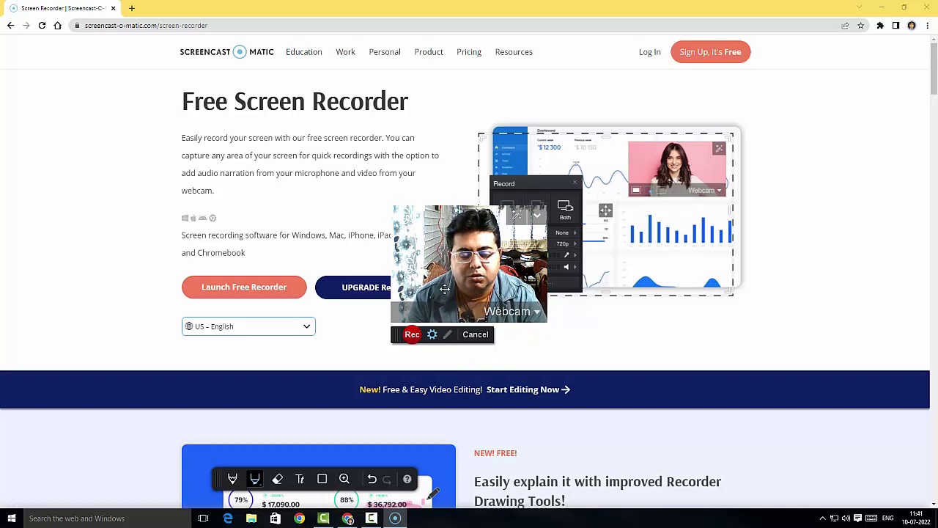
- Check the narration and computer audio options, and open the Realtek High Definition Audio microphone's settings for narration
click(433, 335)
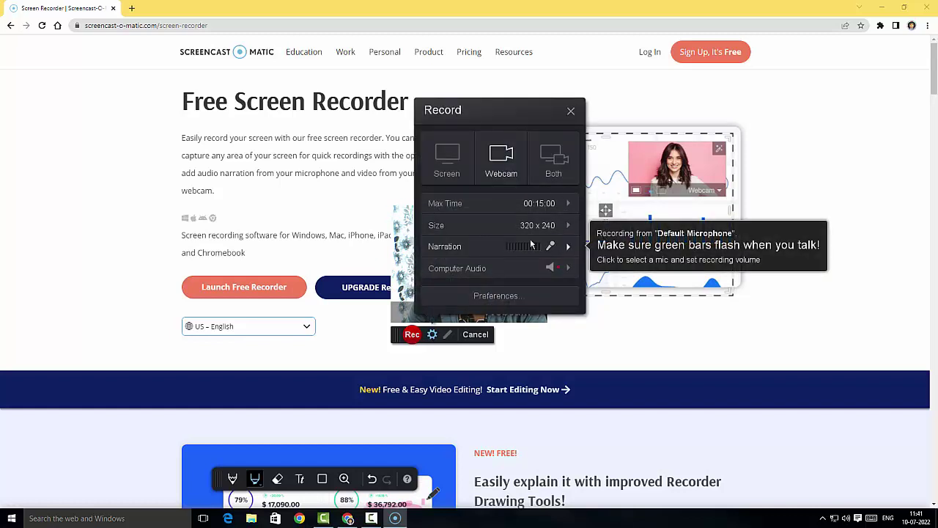
mouse_move(459, 271)
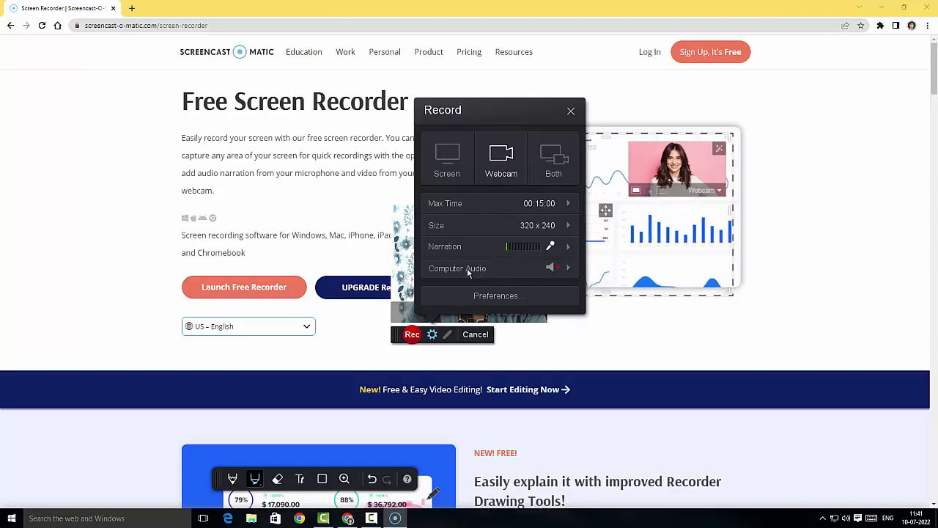
mouse_move(563, 271)
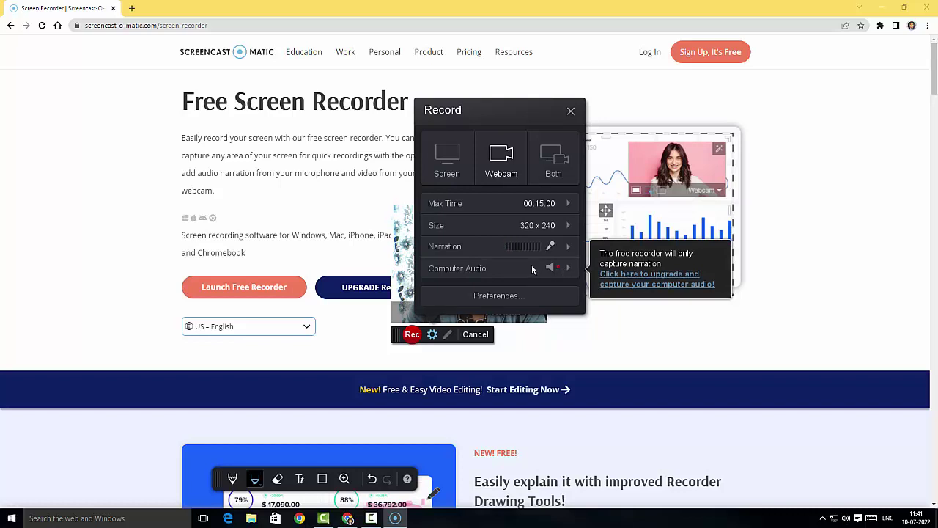
mouse_move(506, 251)
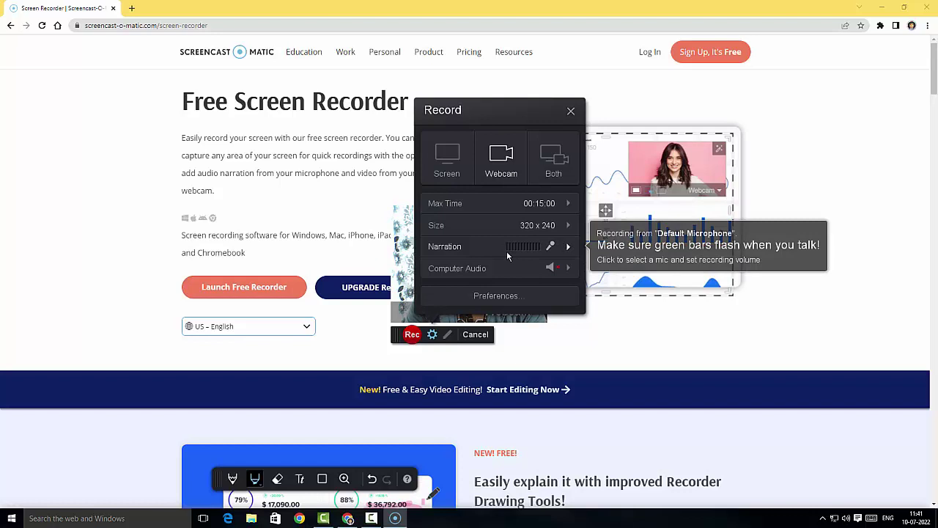
click(568, 249)
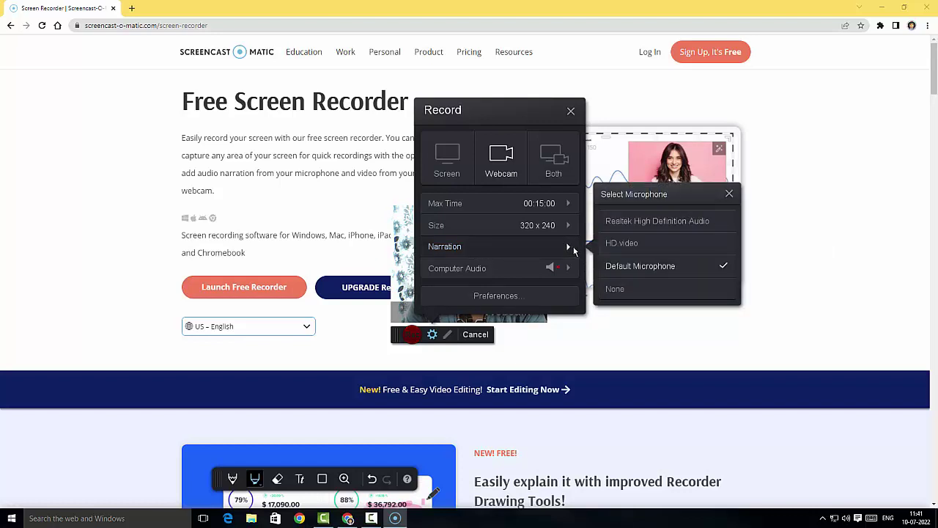
click(666, 223)
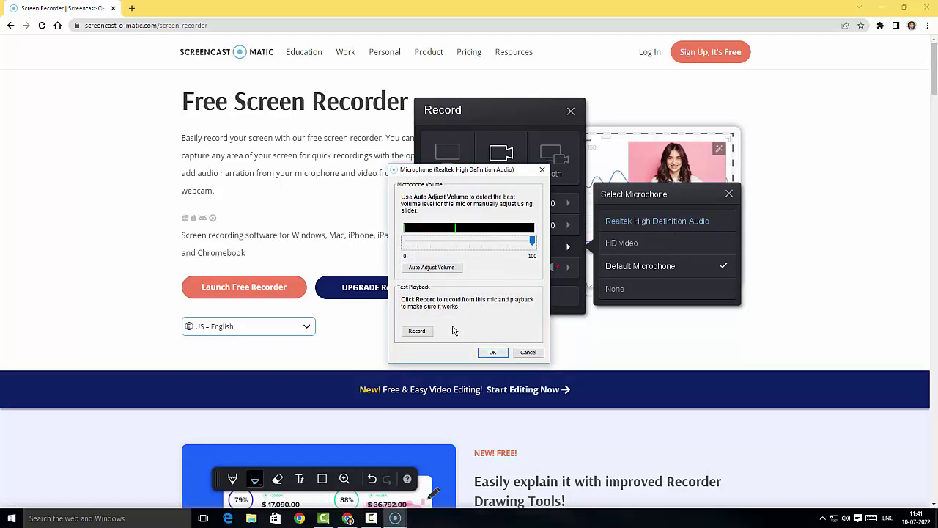
- Record and play back a test clip with the Realtek microphone, and accept it as the narration source
click(416, 330)
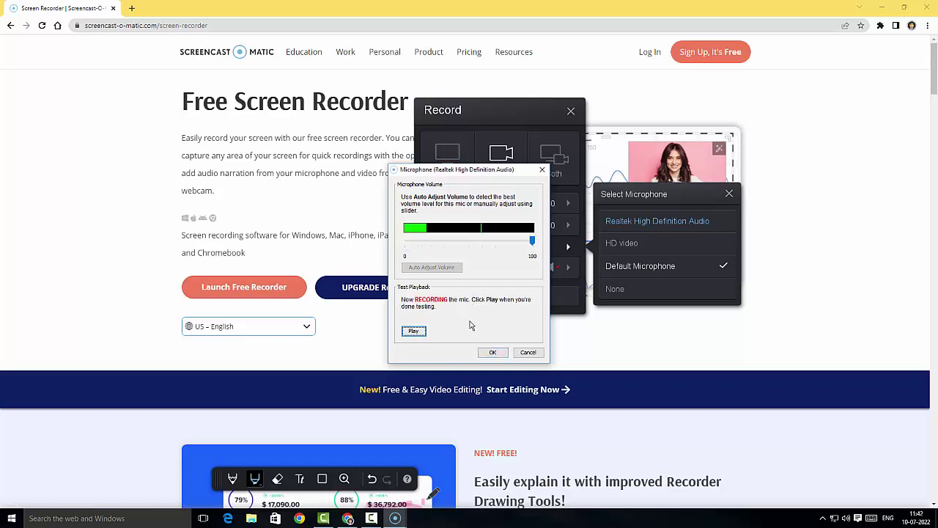
click(421, 333)
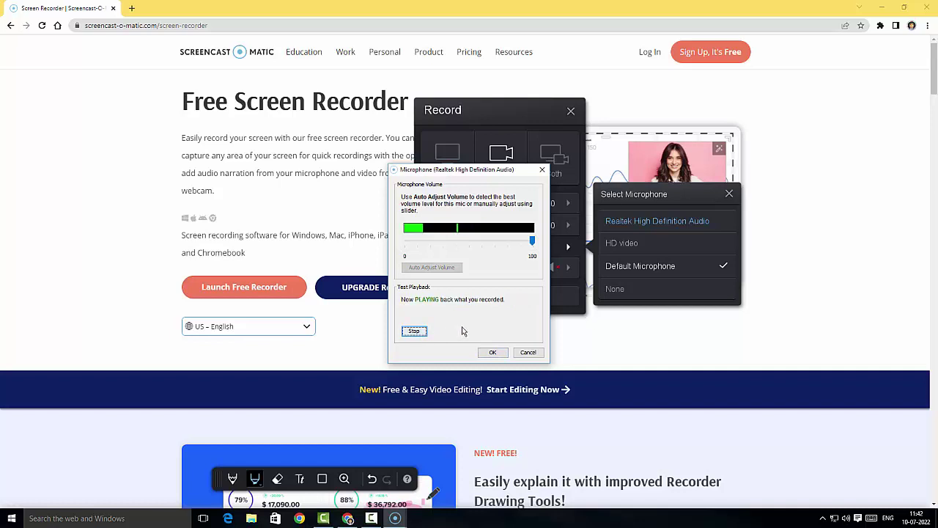
click(422, 332)
click(421, 332)
click(422, 332)
click(426, 334)
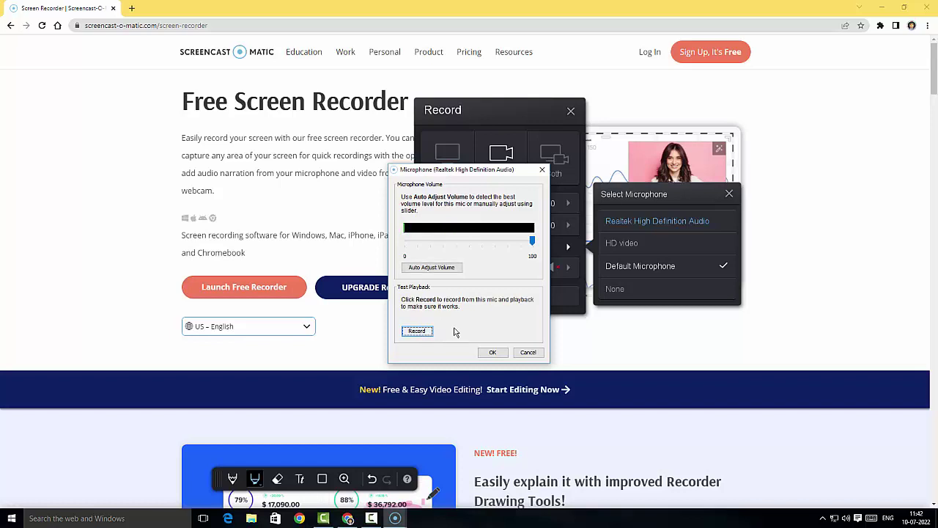
click(493, 353)
click(508, 272)
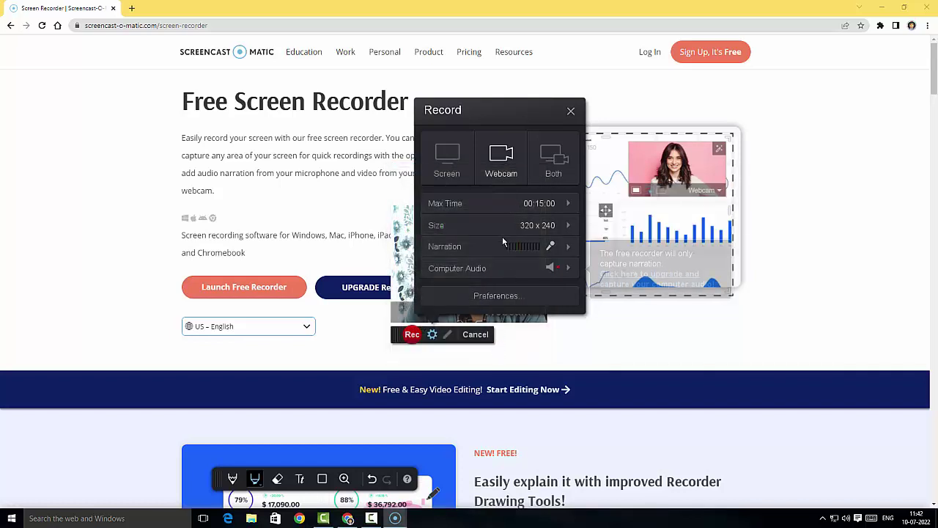
- Set the recorder to capture both screen and webcam, and enlarge the recording area to the full screen, about 1934 x 1106
mouse_move(514, 197)
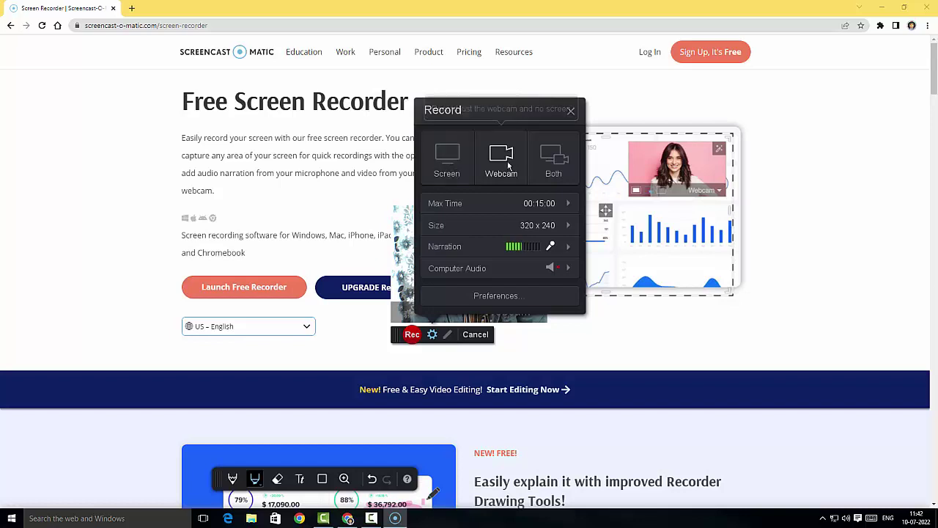
click(555, 156)
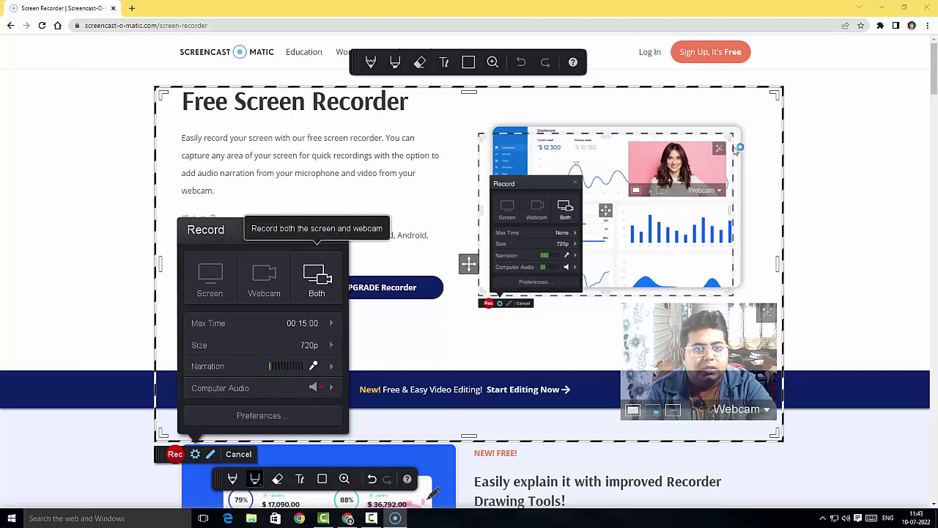
drag(785, 89, 922, 29)
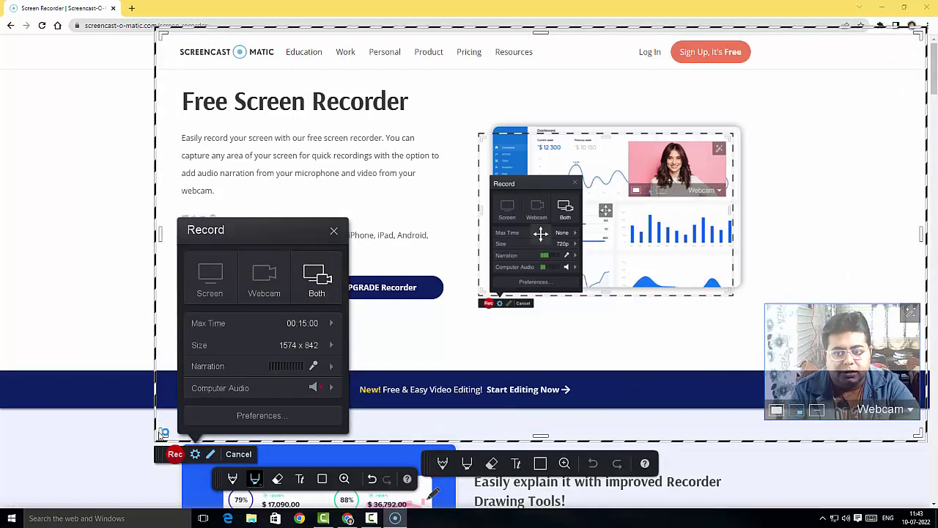
drag(162, 433, 1, 513)
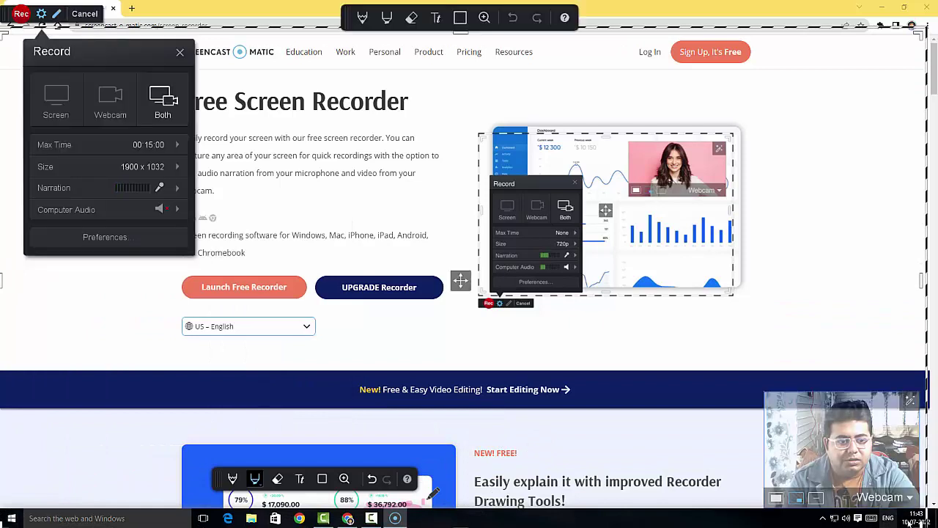
drag(922, 507, 936, 511)
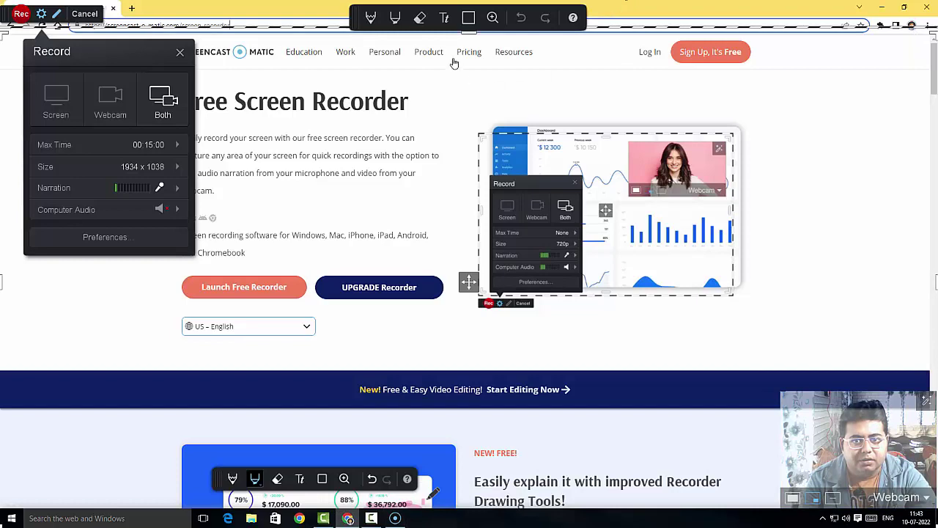
drag(474, 33, 473, 0)
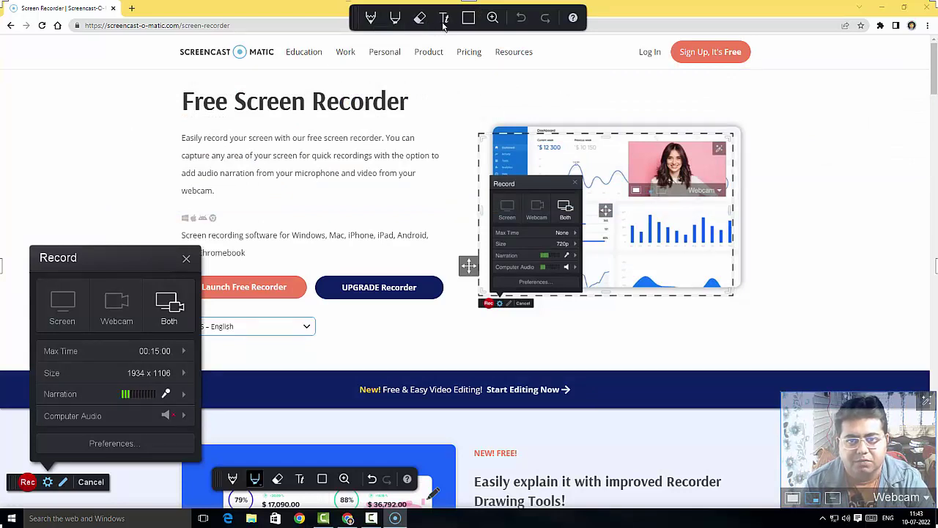
- Zoom in on the page's recorder launch buttons with the drawing Zoom tool and return to the normal view
click(492, 18)
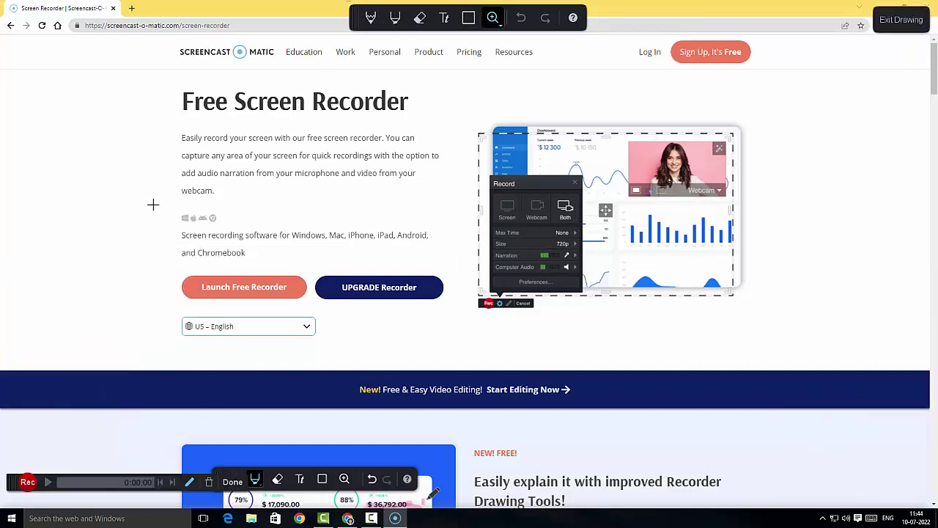
mouse_move(153, 203)
mouse_down()
mouse_move(189, 214)
mouse_move(323, 356)
mouse_up()
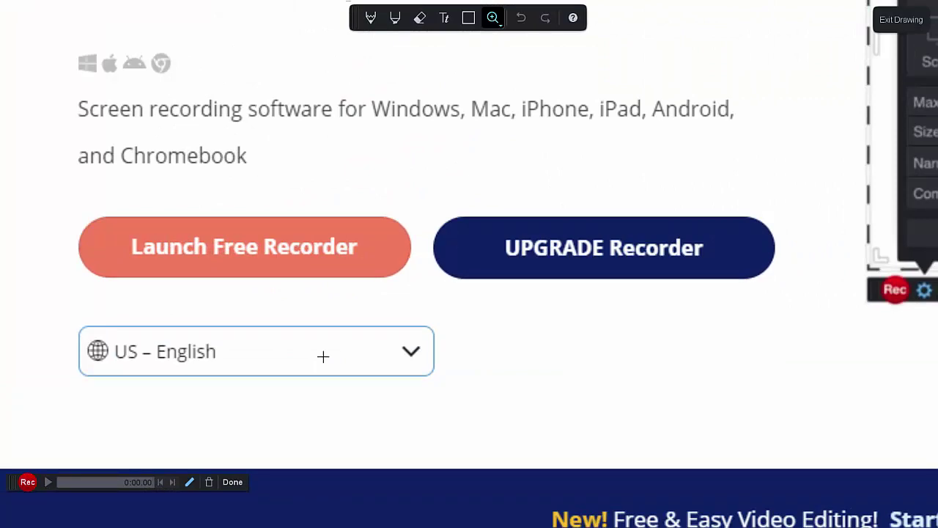
click(323, 357)
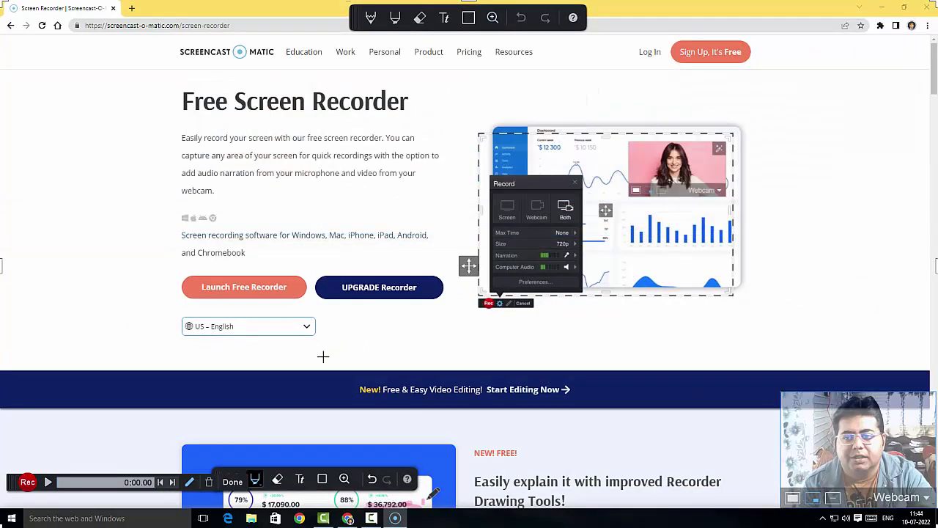
- Draw a text box reading "hello world" beside the page's introductory text, and undo both the text and its box
mouse_move(65, 147)
mouse_down()
mouse_move(91, 238)
mouse_move(223, 237)
mouse_up()
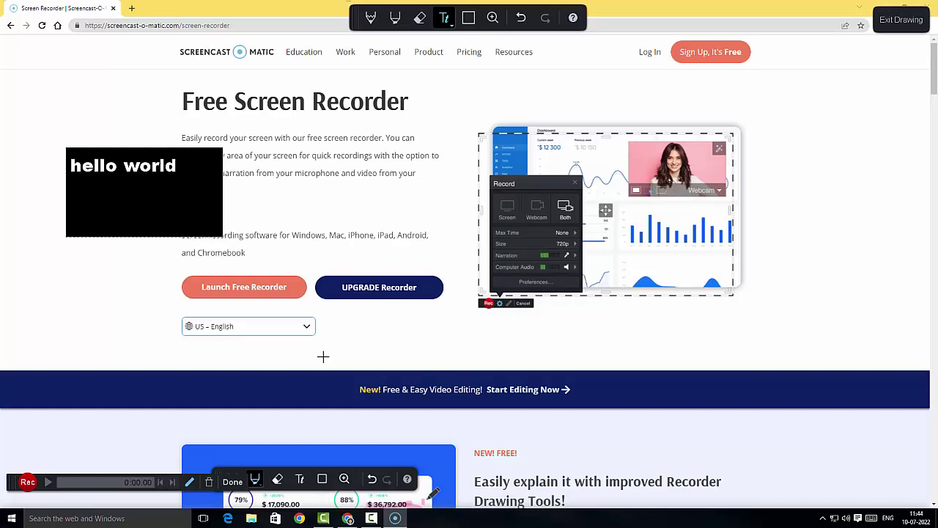
key(ctrl+z)
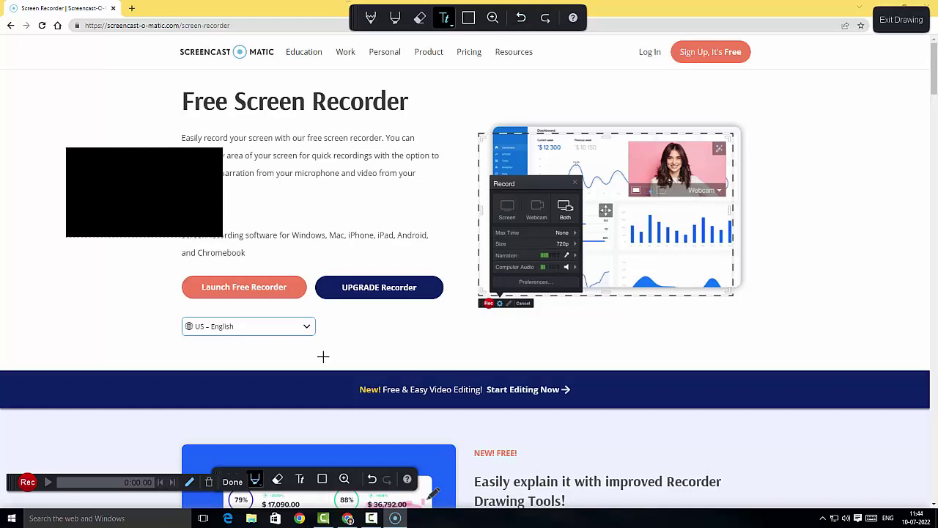
key(ctrl+z)
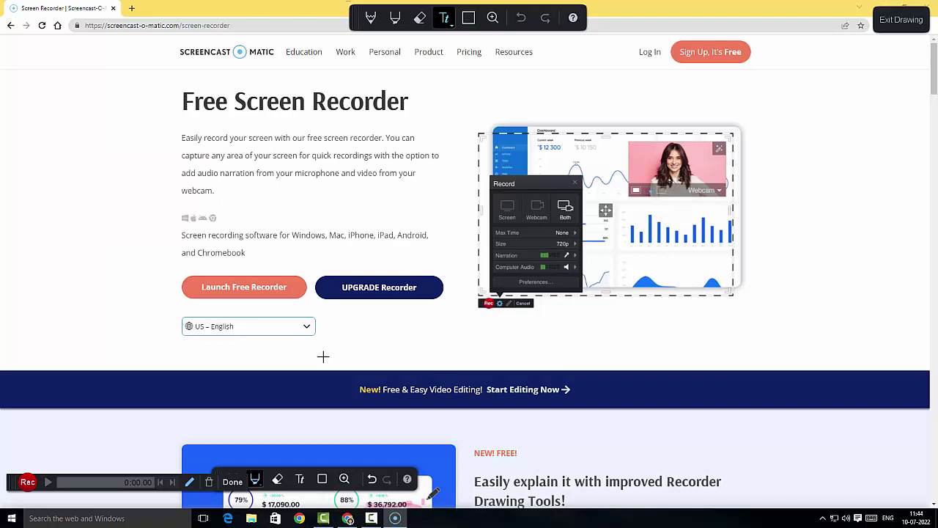
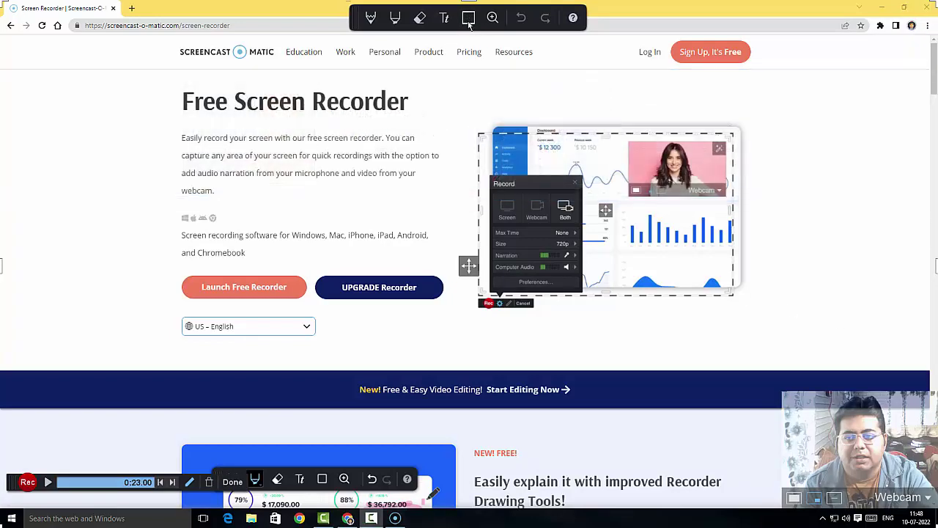
- Finish the recording, proceed to Save / Upload and choose to save it as a video file
click(233, 482)
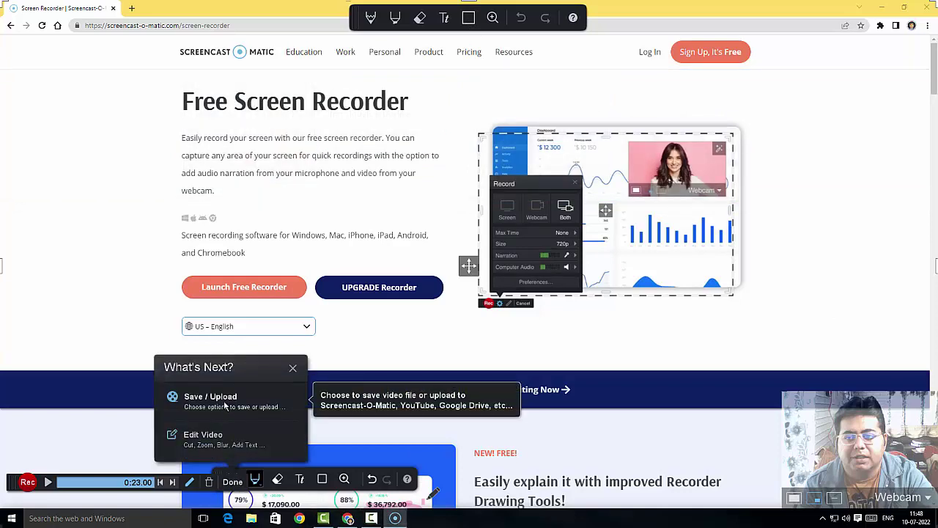
click(225, 406)
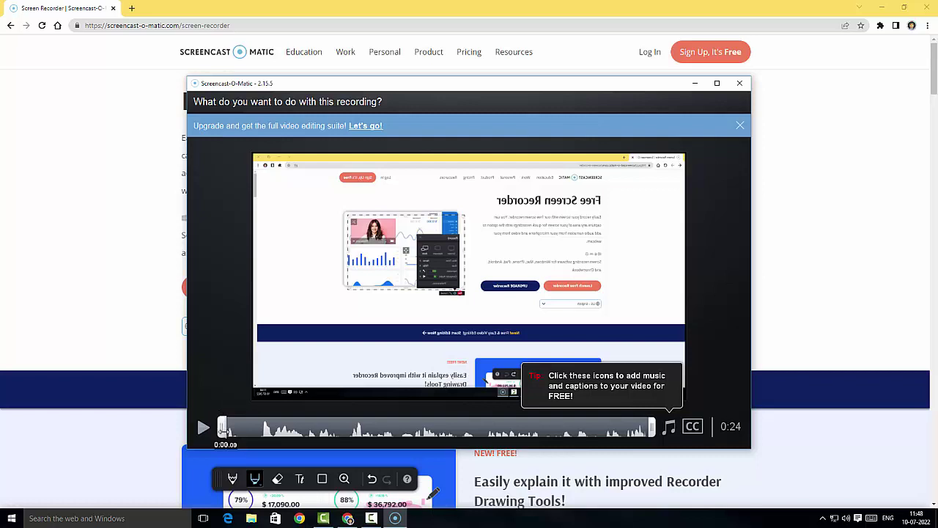
mouse_move(221, 429)
mouse_down()
mouse_move(314, 429)
mouse_move(211, 435)
mouse_up()
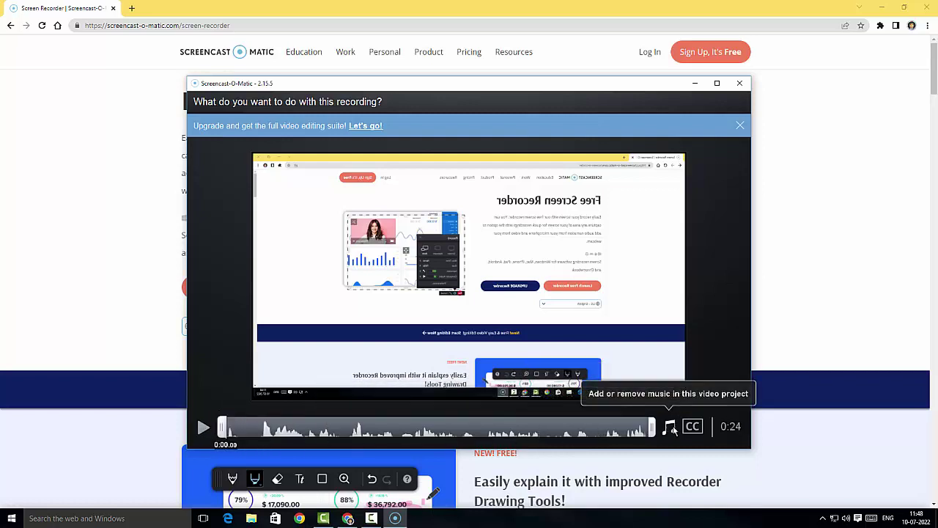
click(634, 374)
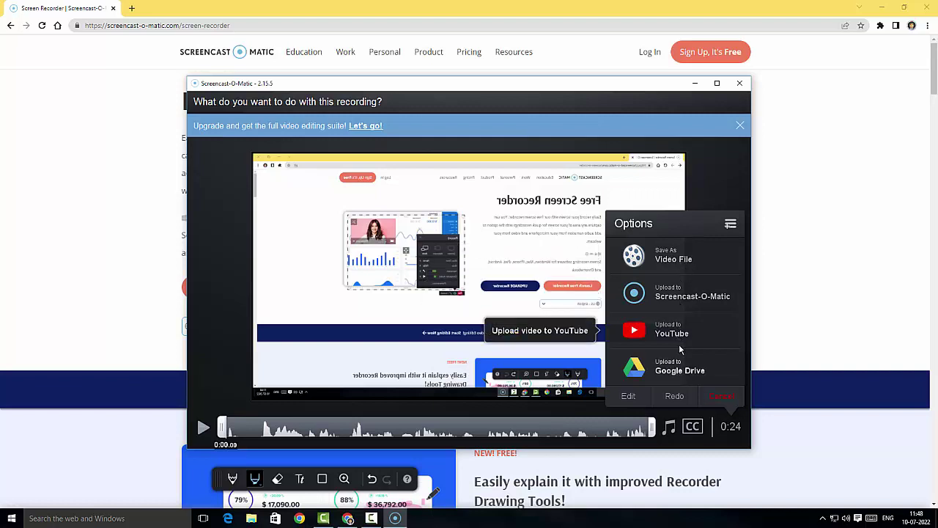
click(671, 270)
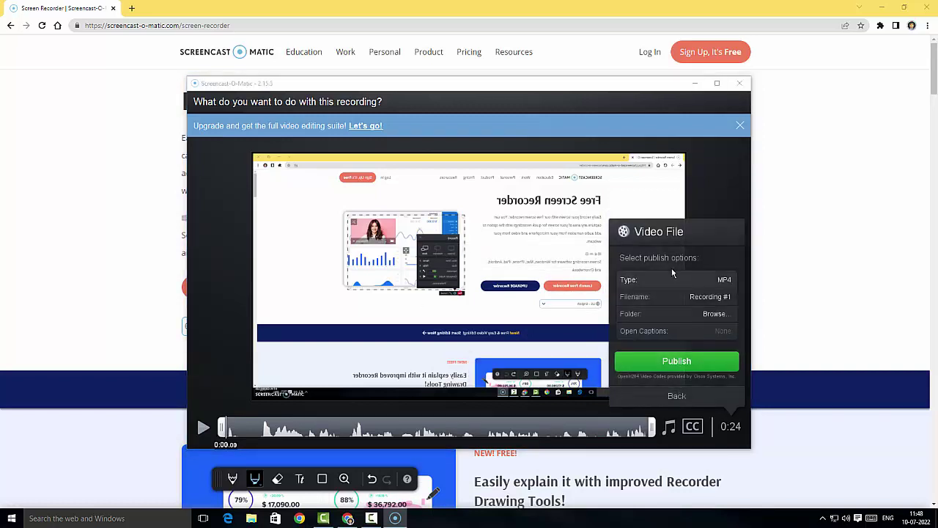
- Set the Desktop as the destination folder and publish the recording as the MP4 file Recording #1
click(650, 316)
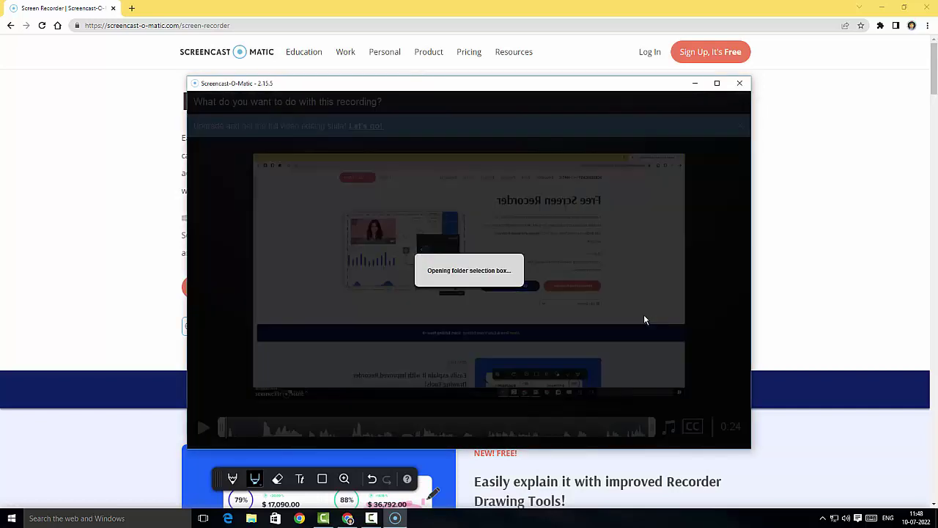
click(352, 248)
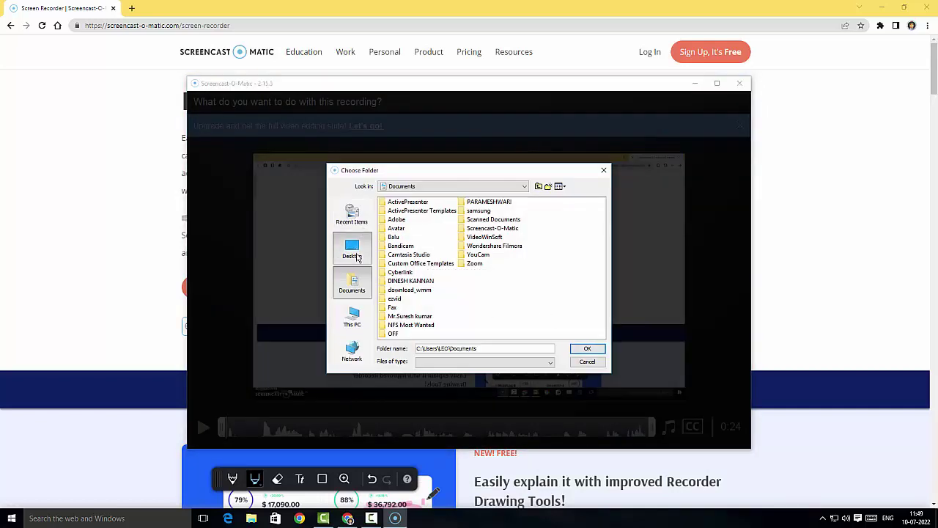
click(585, 350)
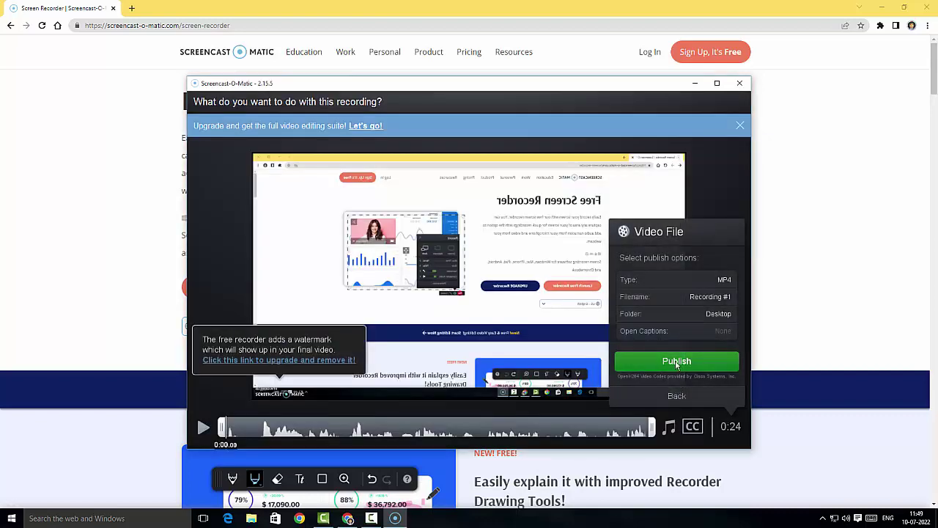
click(676, 362)
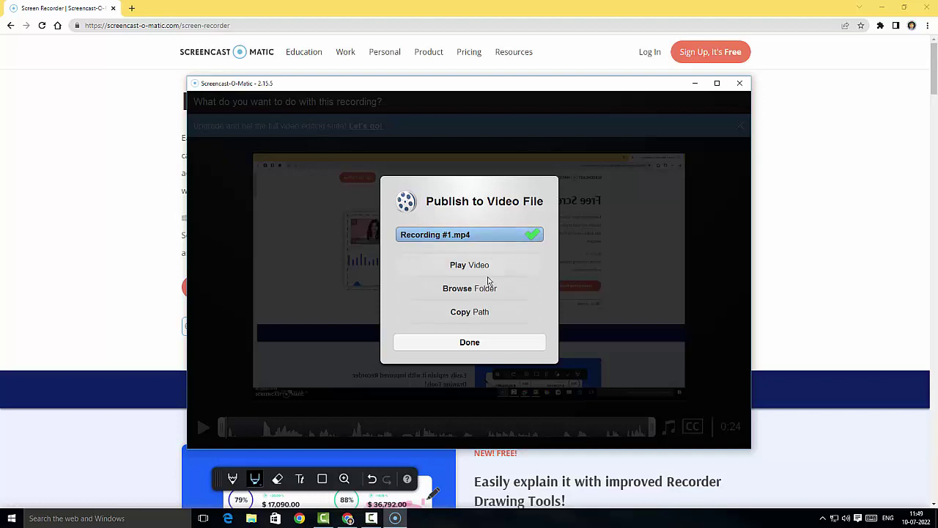
- Play back the published Recording #1.mp4, close the media player and finish the publishing dialog
click(482, 271)
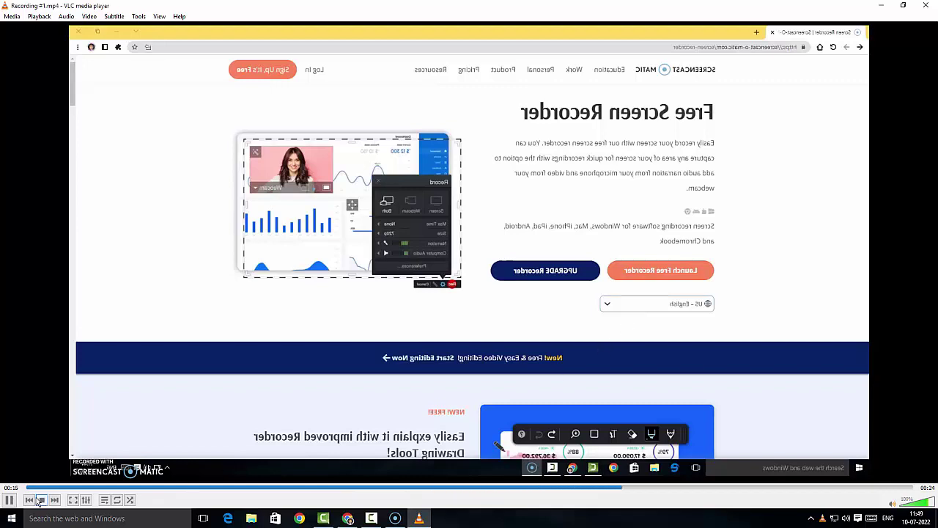
click(10, 500)
click(928, 5)
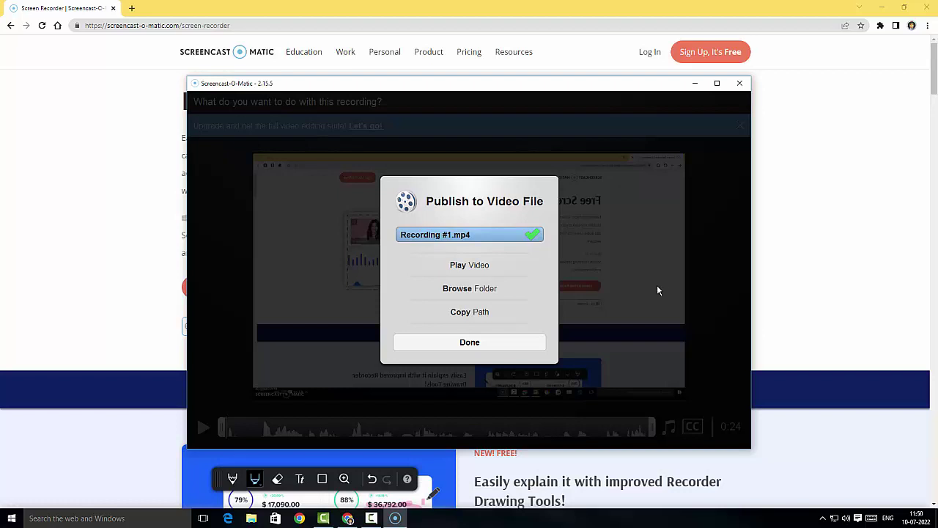
click(468, 342)
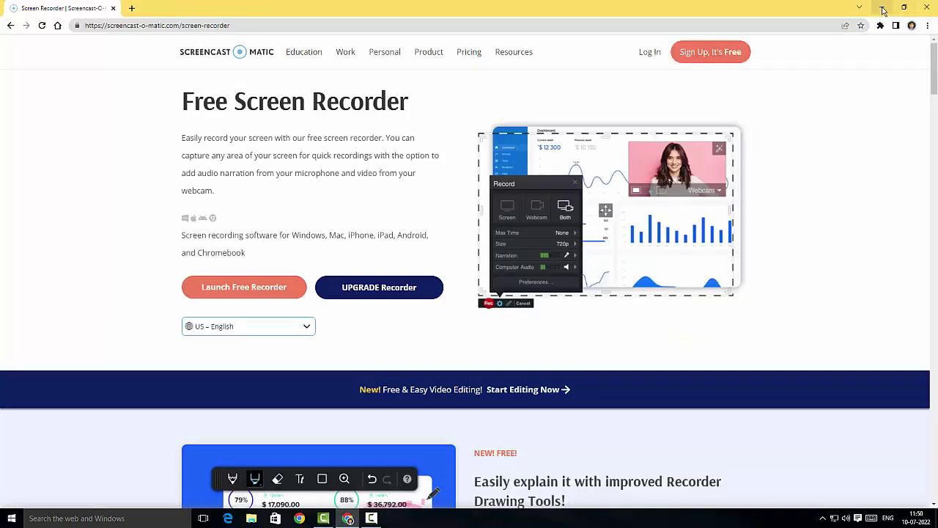
- Relaunch the free recorder starting from its desktop shortcut, and turn off Flip Horizontal for the HD camera
click(882, 7)
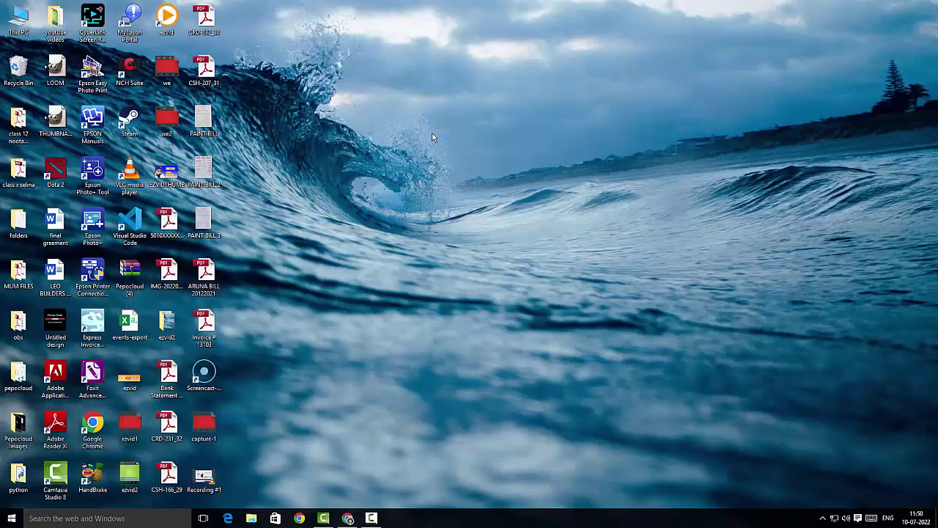
double_click(203, 374)
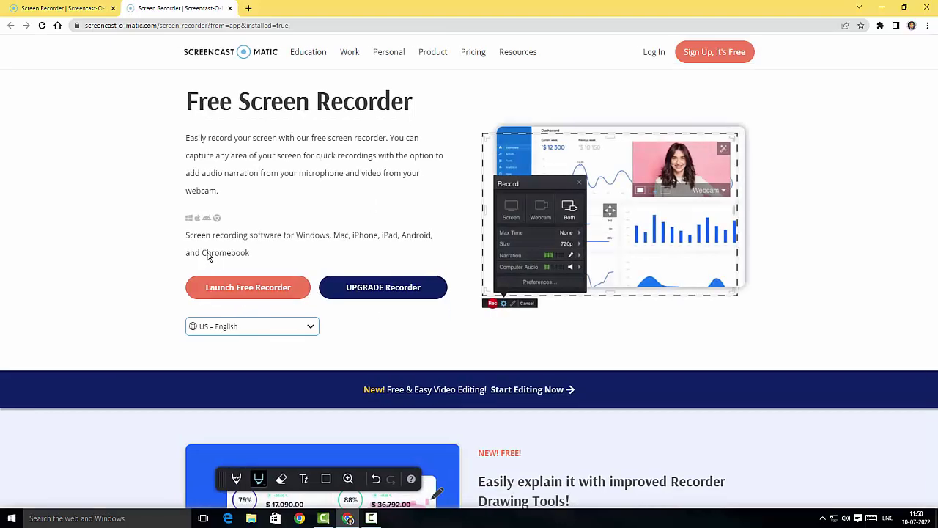
click(250, 290)
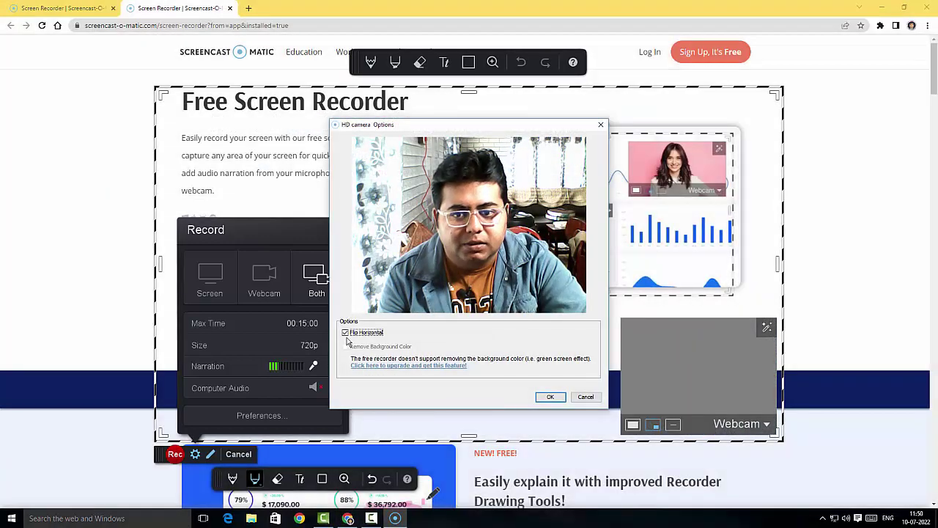
click(345, 333)
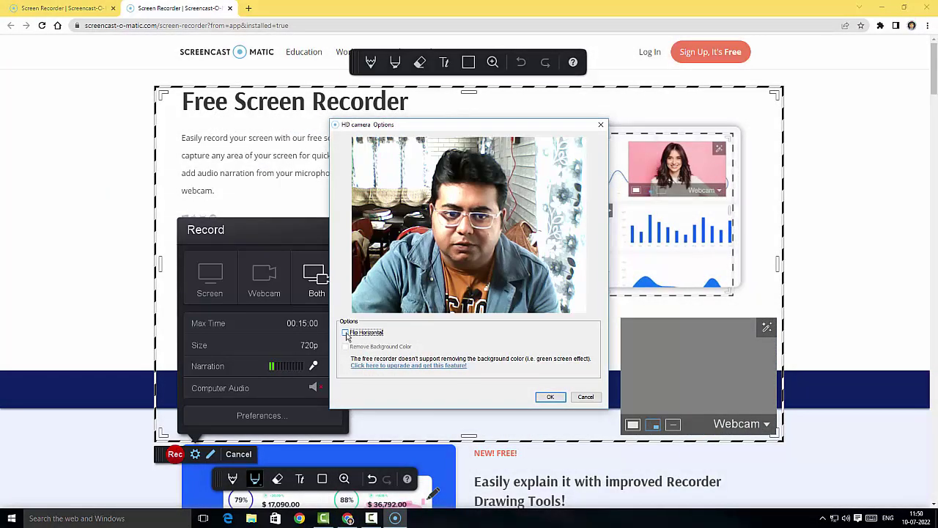
click(553, 396)
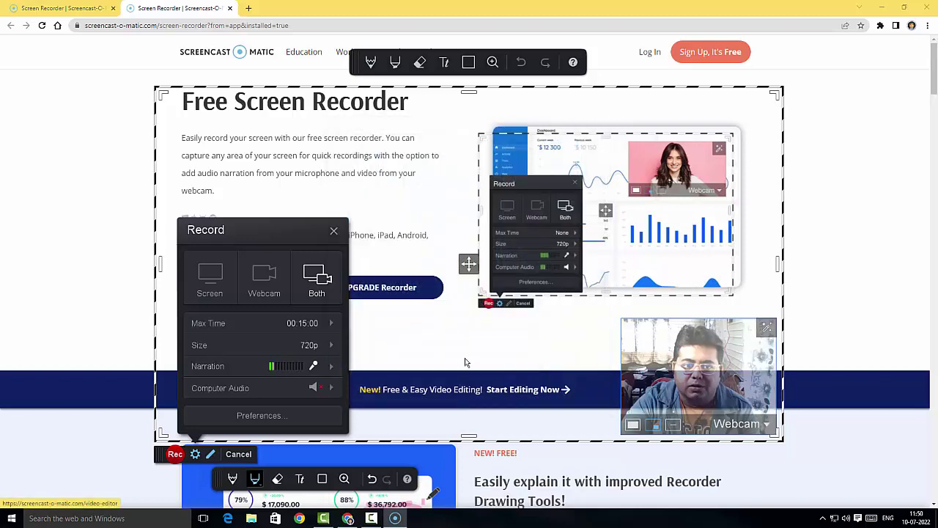
- Select recording of both screen and webcam, and enlarge the recording area to the full screen, about 1942 x 1070
click(209, 278)
click(316, 278)
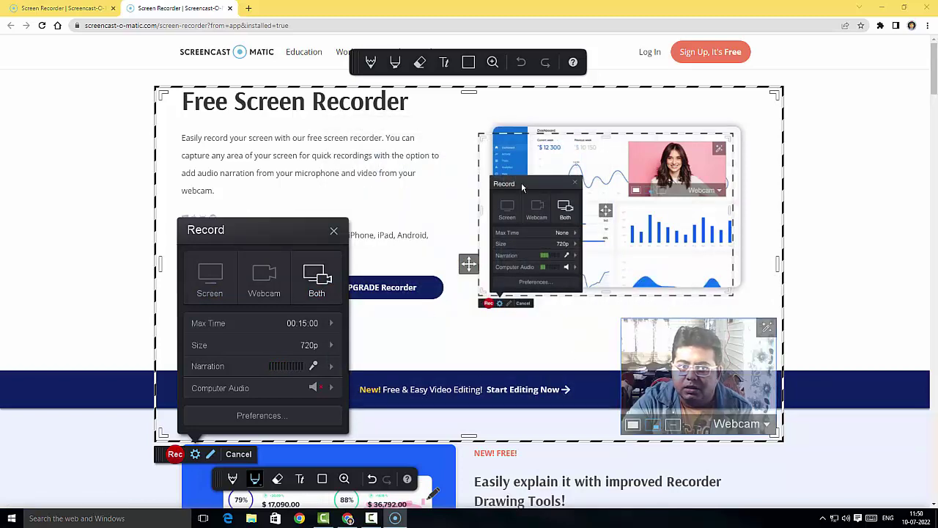
drag(775, 92, 937, 2)
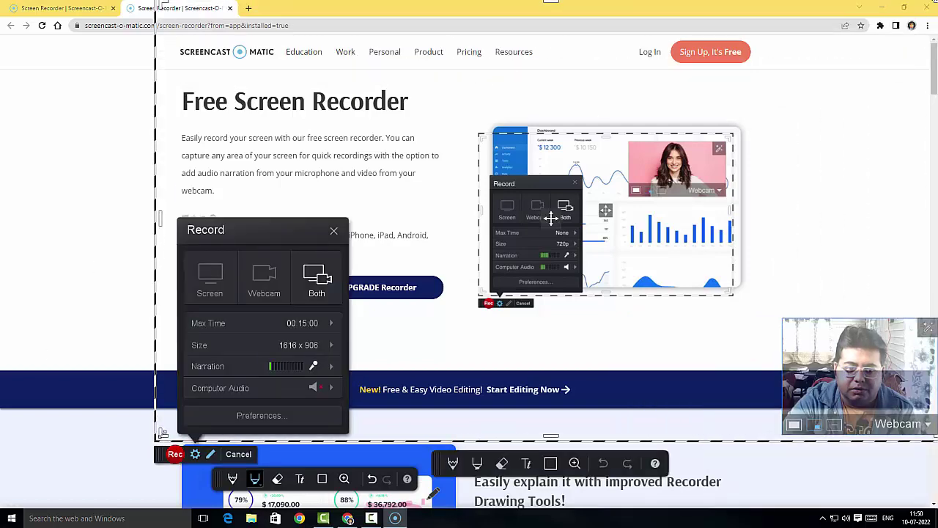
drag(161, 434, 2, 518)
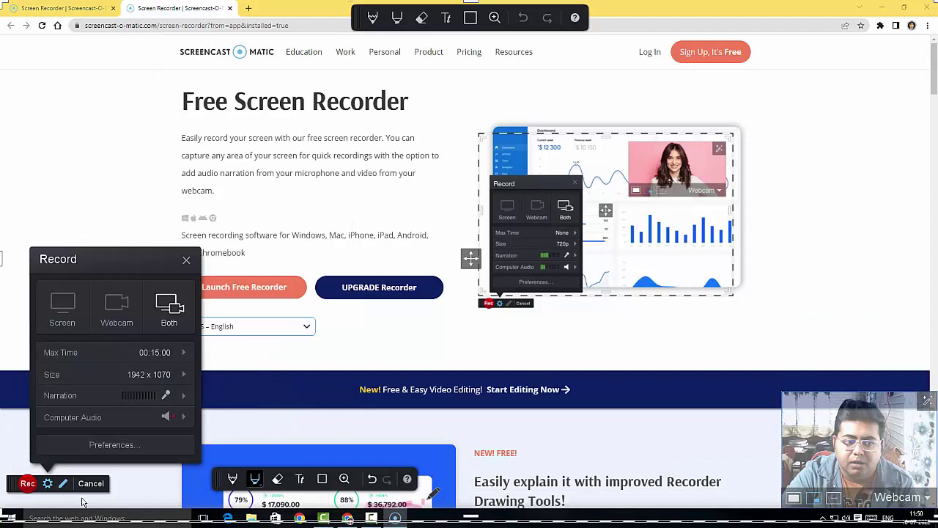
- Start recording the screen and webcam, and draw two wavy red pen strokes beside the page heading and text
click(27, 484)
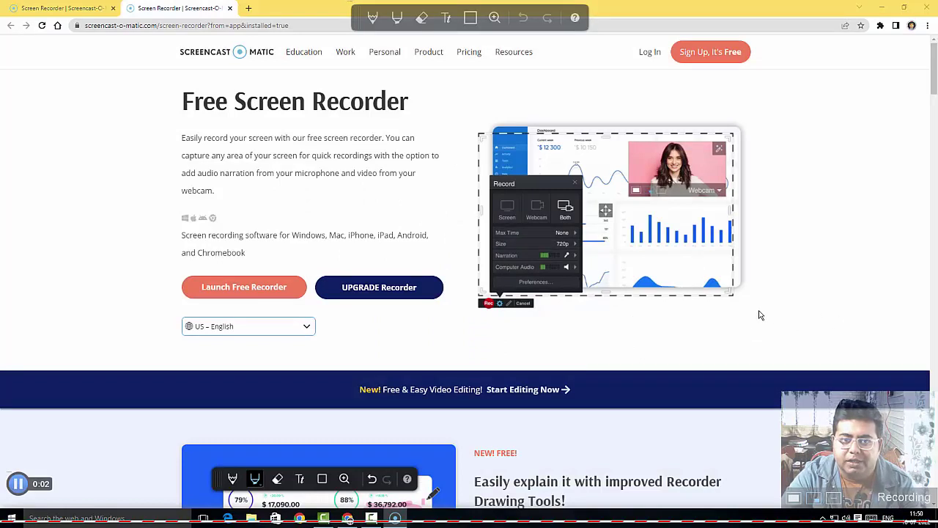
click(373, 18)
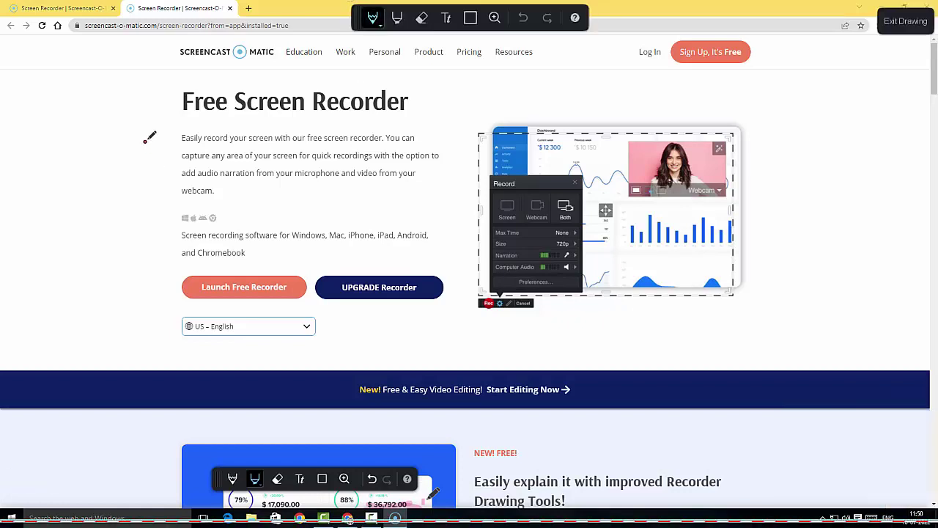
mouse_move(114, 113)
mouse_down()
mouse_move(86, 150)
mouse_move(112, 192)
mouse_move(80, 264)
mouse_up()
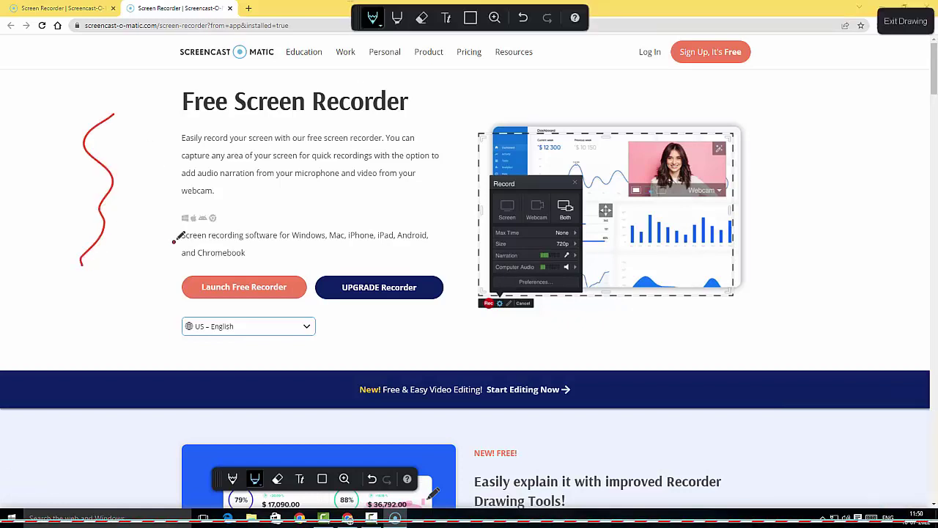
mouse_move(447, 101)
mouse_down()
mouse_move(501, 89)
mouse_move(528, 108)
mouse_move(596, 126)
mouse_up()
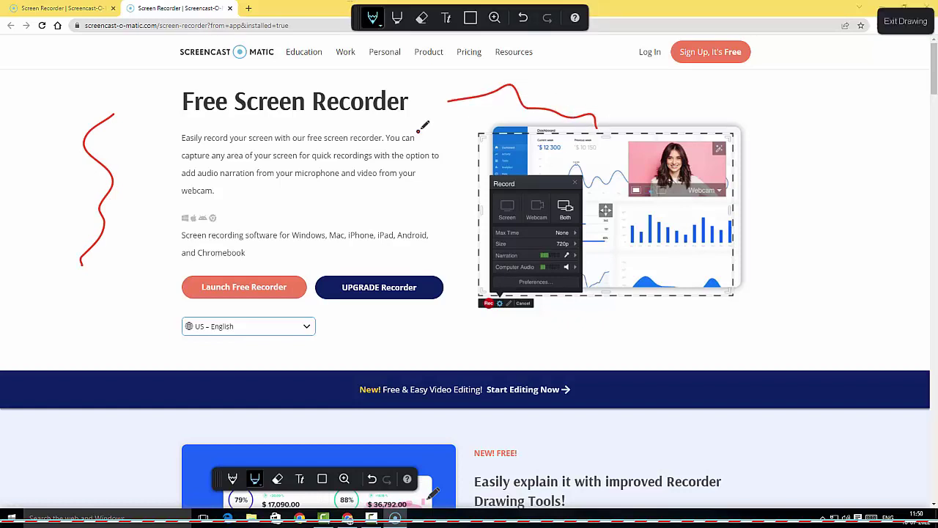
- Erase part of the second pen stroke, undo the erasing and both strokes, and exit drawing mode
click(422, 18)
mouse_move(451, 102)
mouse_down()
mouse_move(521, 87)
mouse_move(495, 90)
mouse_move(555, 101)
mouse_move(521, 106)
mouse_up()
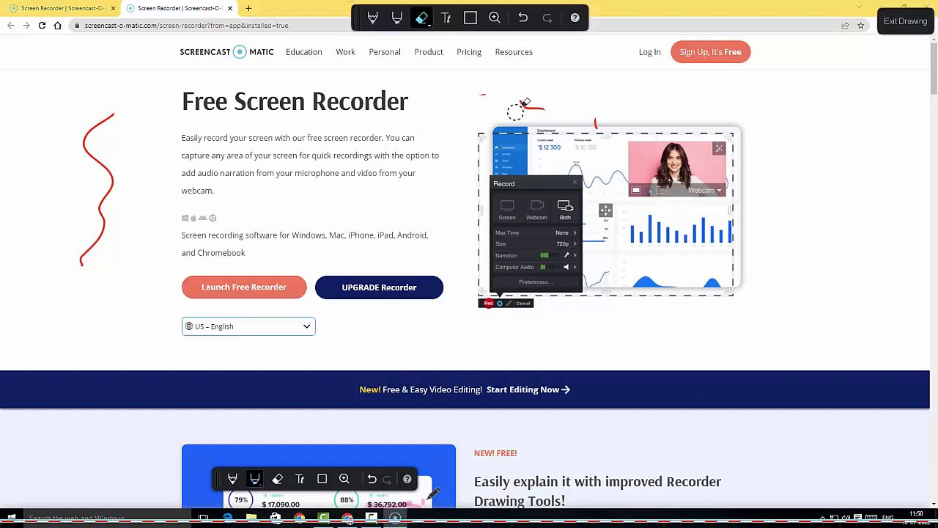
click(524, 18)
click(523, 18)
click(524, 18)
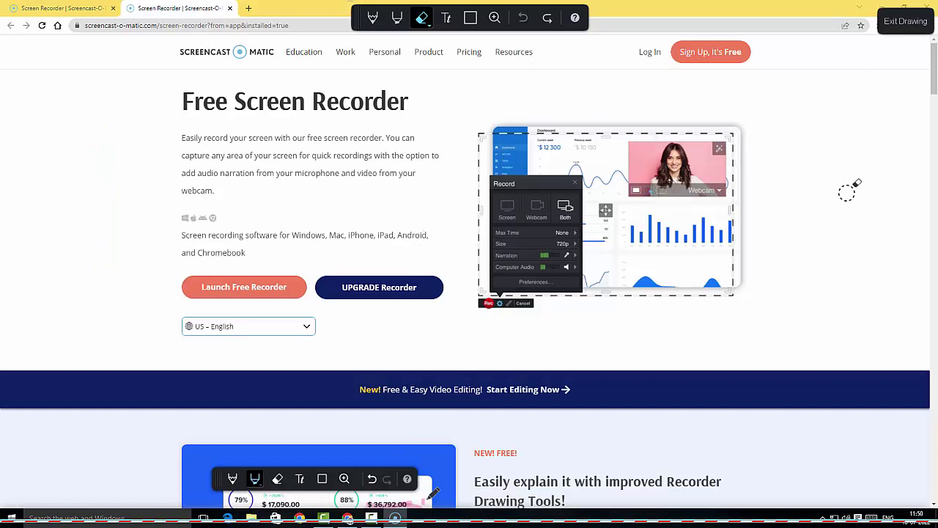
click(918, 21)
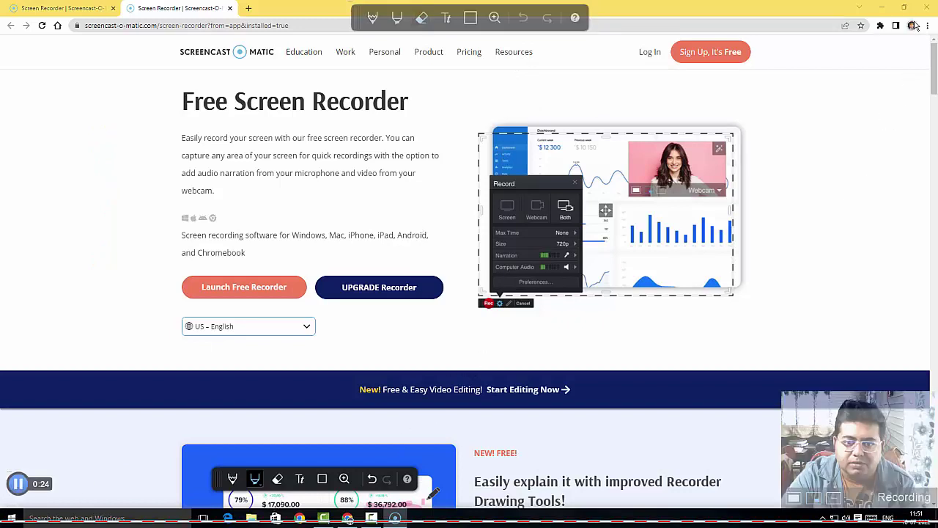
- Pause the recording, finish it and choose to save or upload it
click(18, 483)
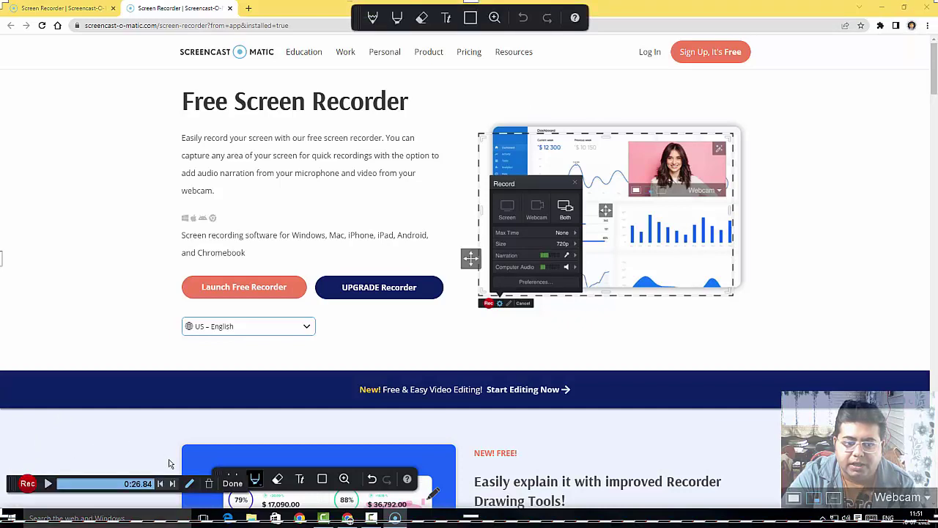
click(231, 486)
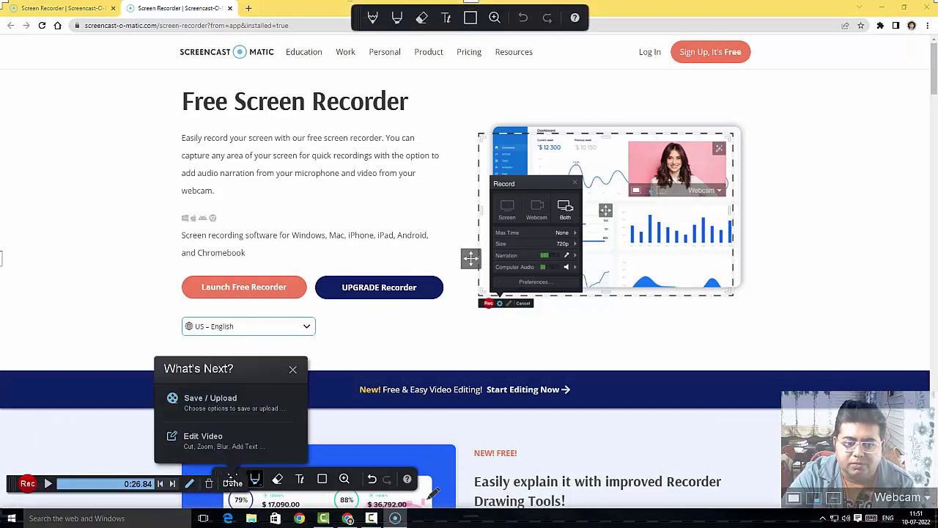
click(215, 409)
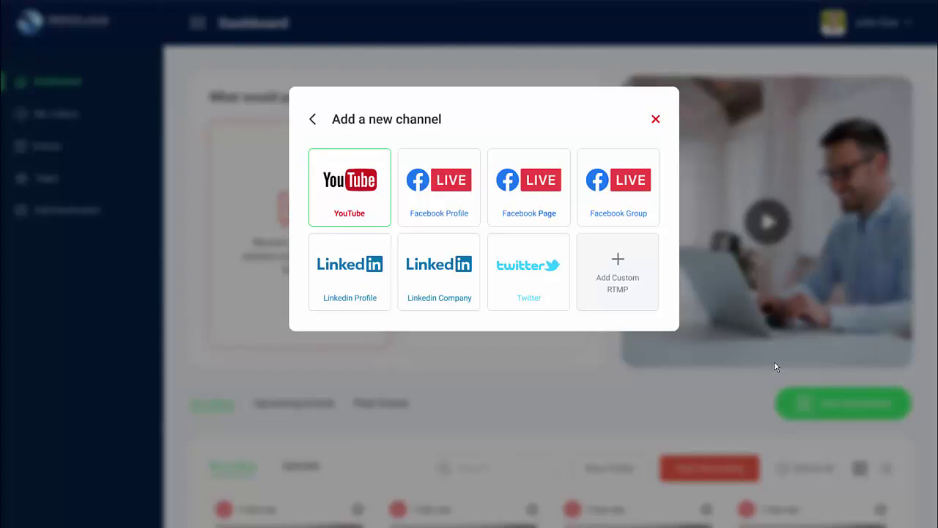
click(775, 367)
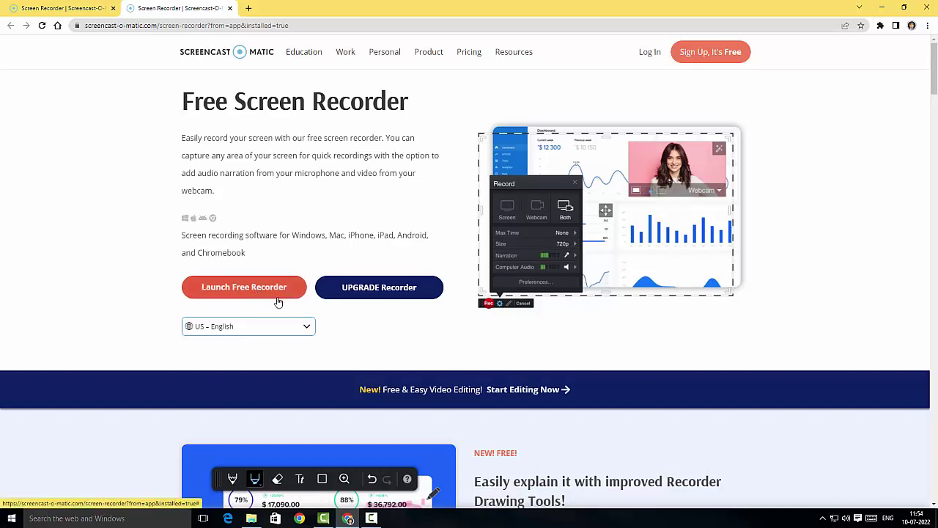
- Show the desktop, open the Screencast-O-Matic shortcut and launch the free recorder from its web page
click(883, 11)
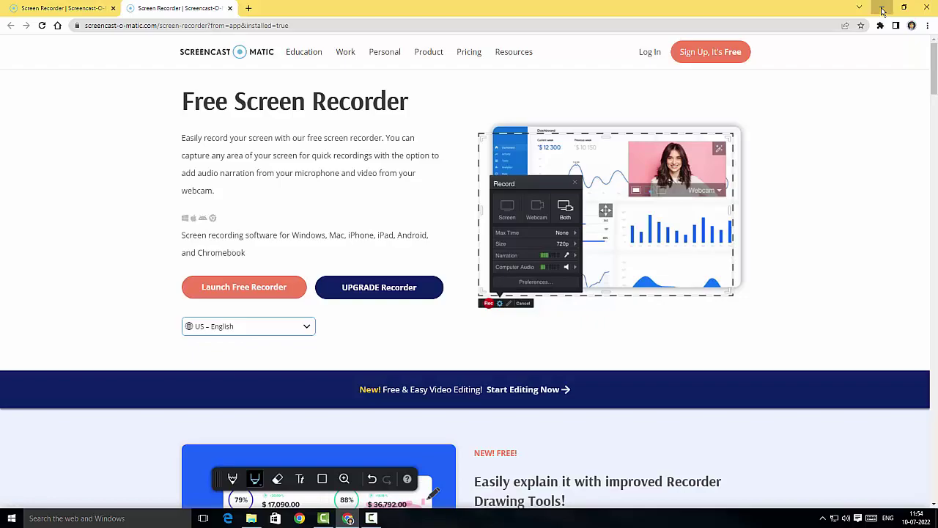
key(super+d)
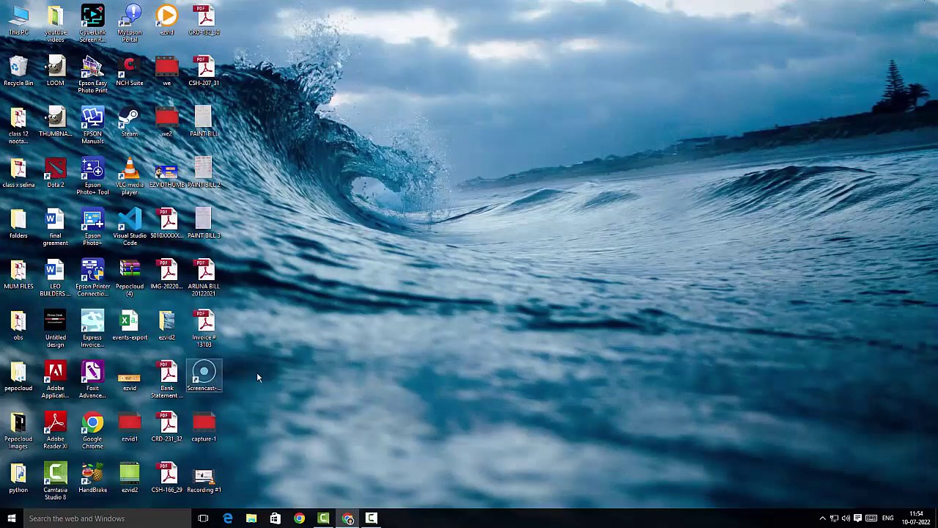
double_click(213, 380)
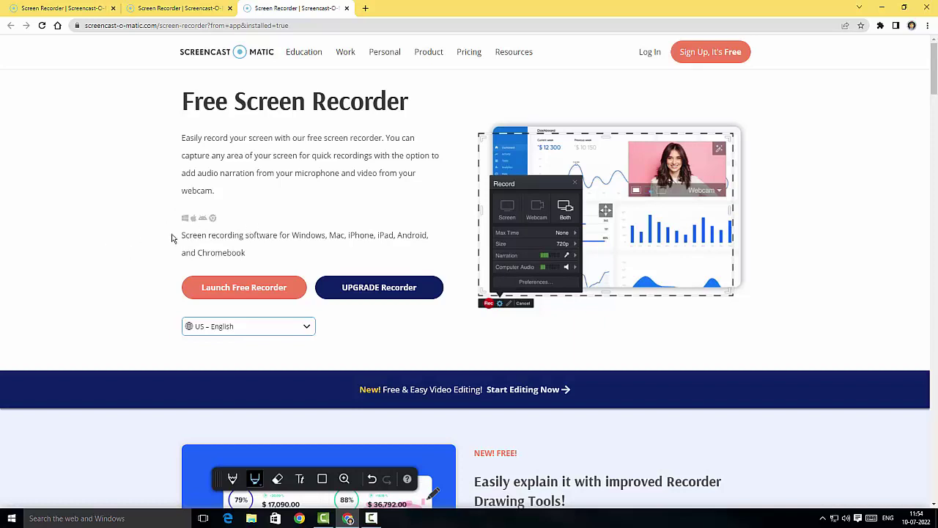
click(235, 289)
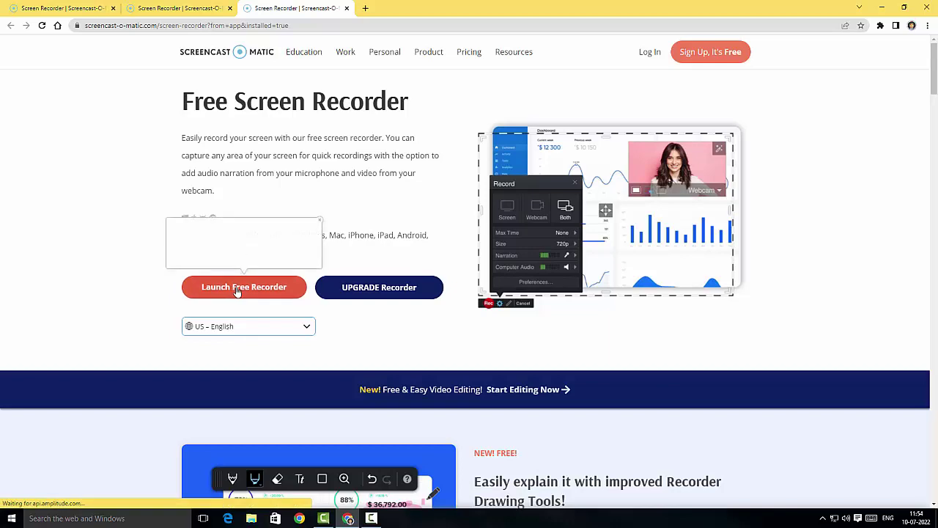